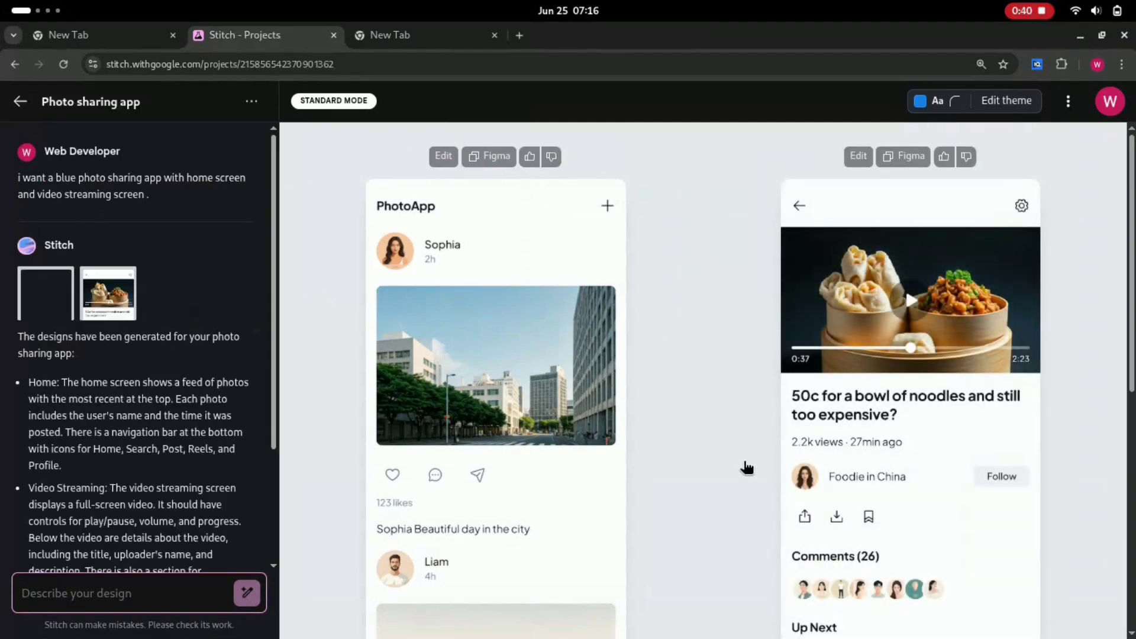
- Look over the generated home and video streaming screens of the photo sharing app, along with its prompt
scroll(723, 506, down, 8)
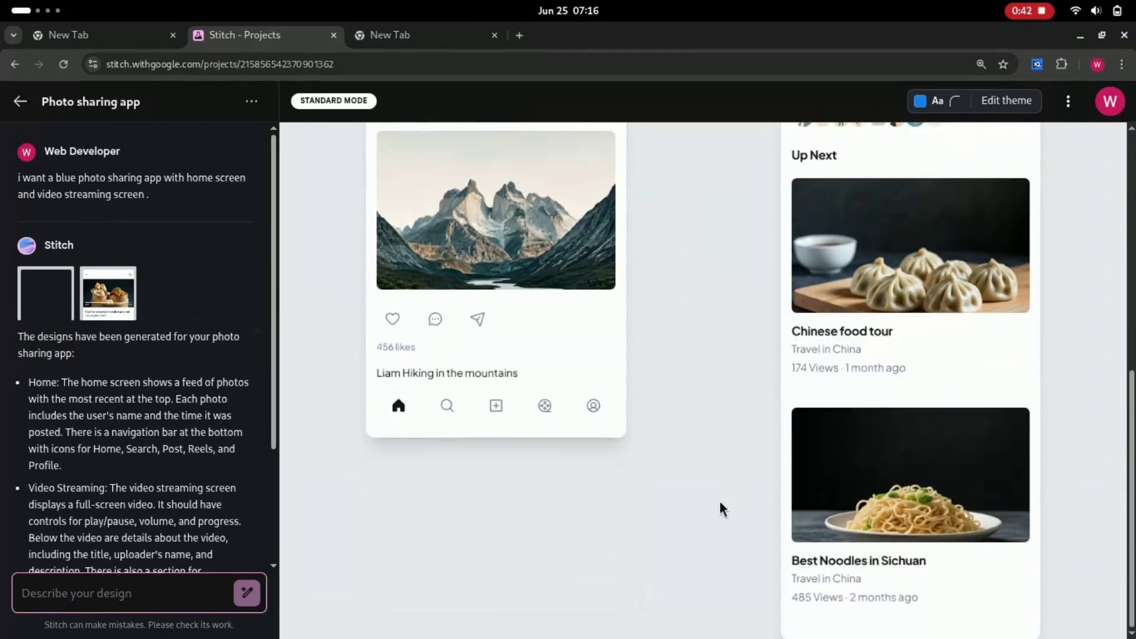
scroll(720, 504, up, 8)
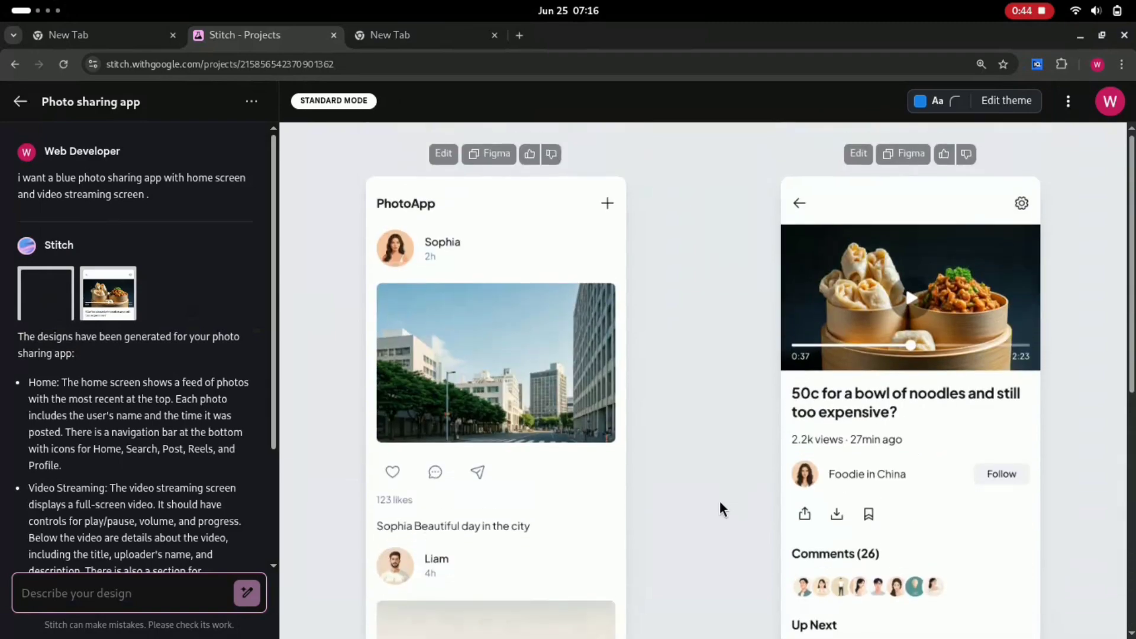
scroll(720, 504, down, 8)
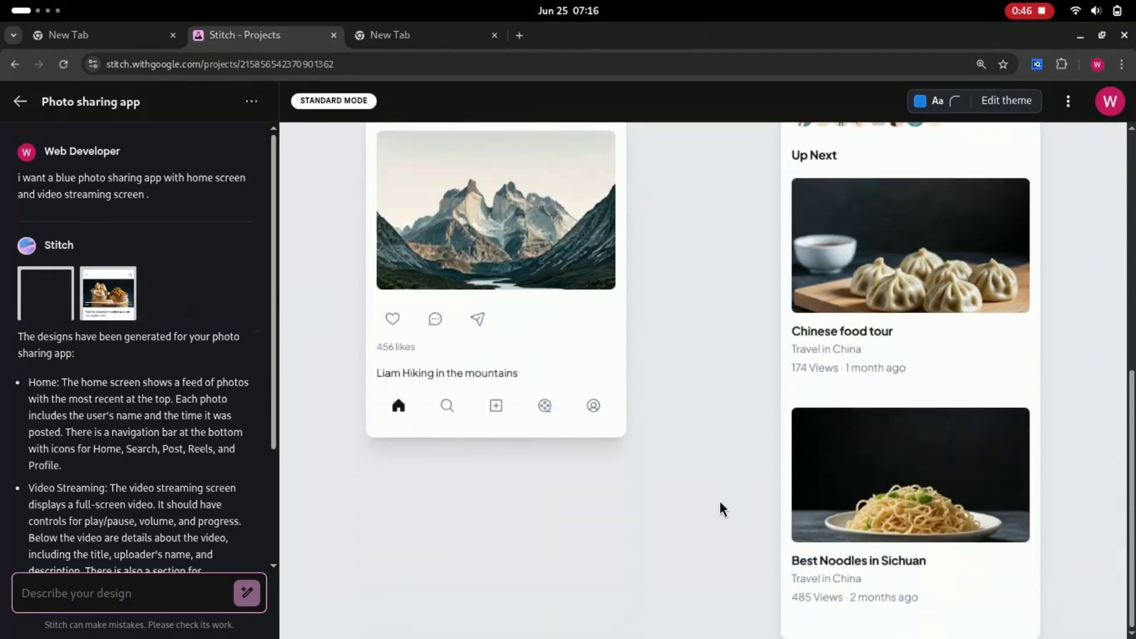
scroll(720, 504, up, 8)
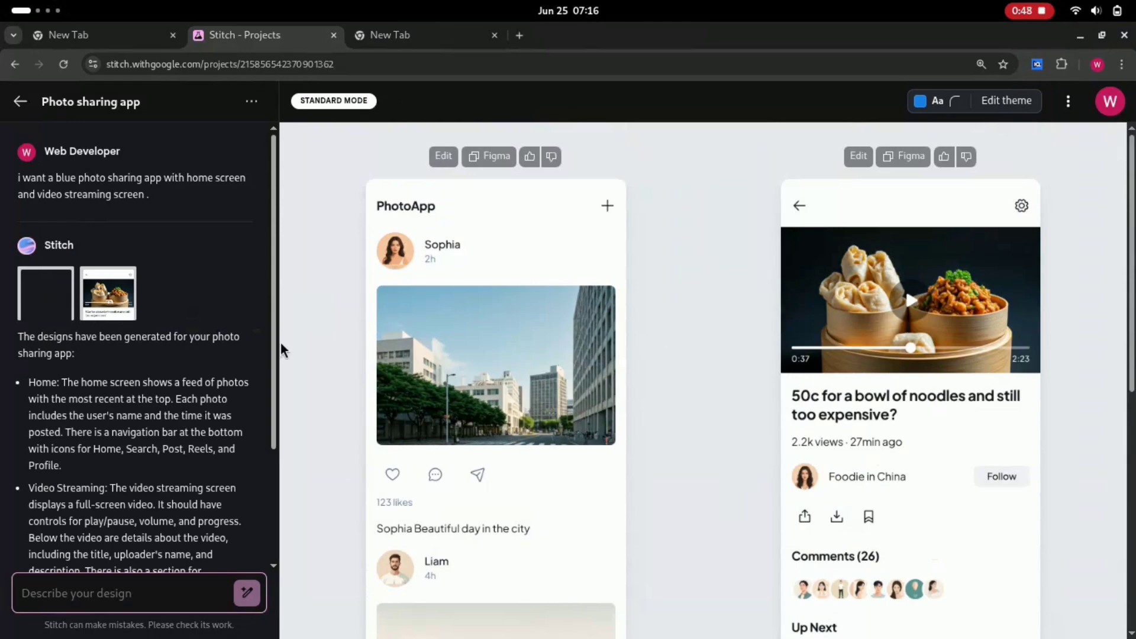
double_click(55, 175)
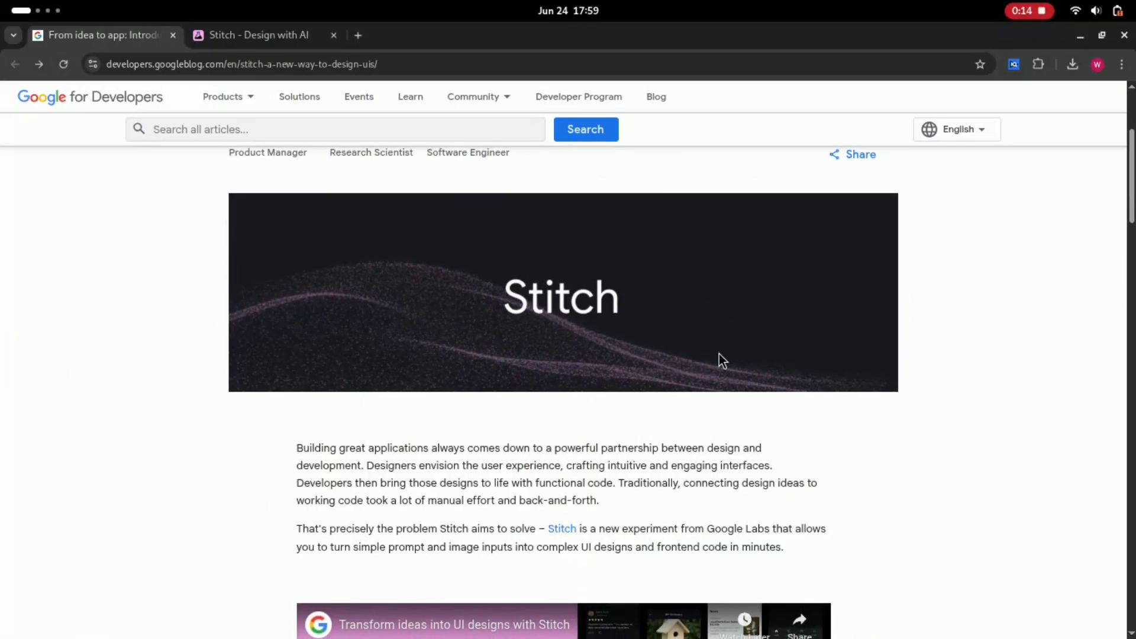
- Enlarge the Google for Developers article introducing Stitch and read through its opening section and video area
key(ctrl+plus)
key(ctrl+plus)
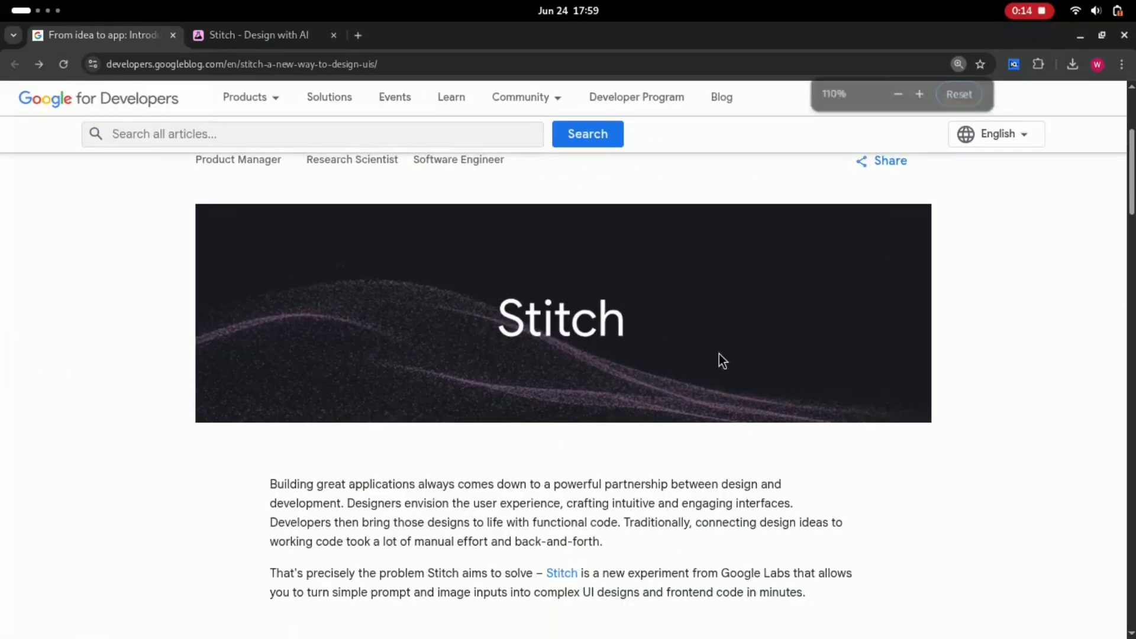
scroll(719, 354, down, 4)
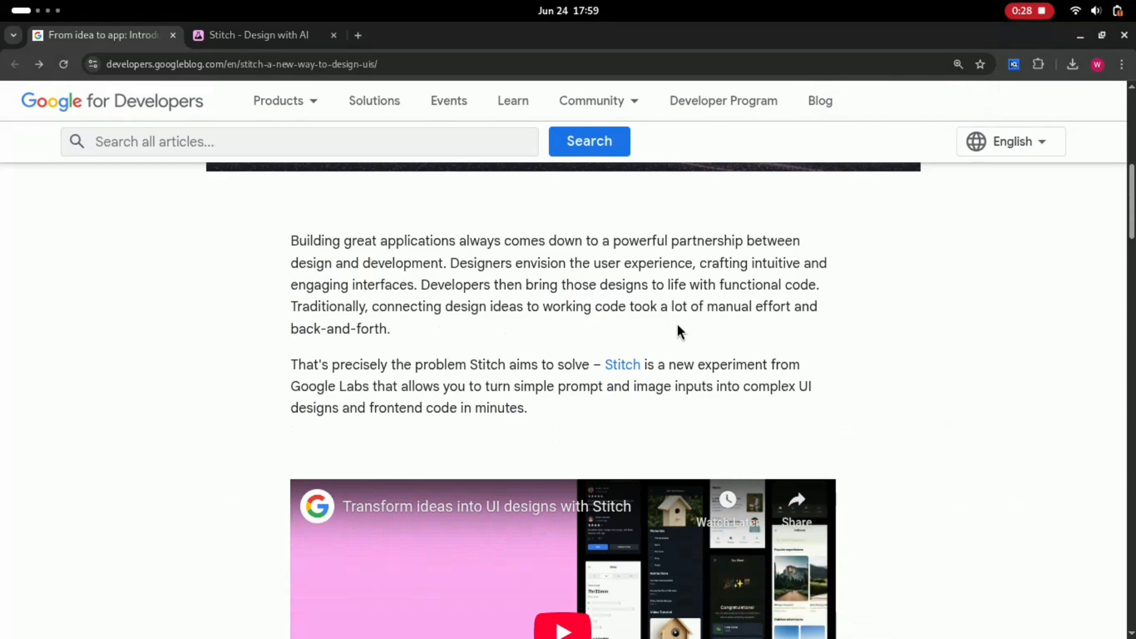
scroll(677, 324, down, 5)
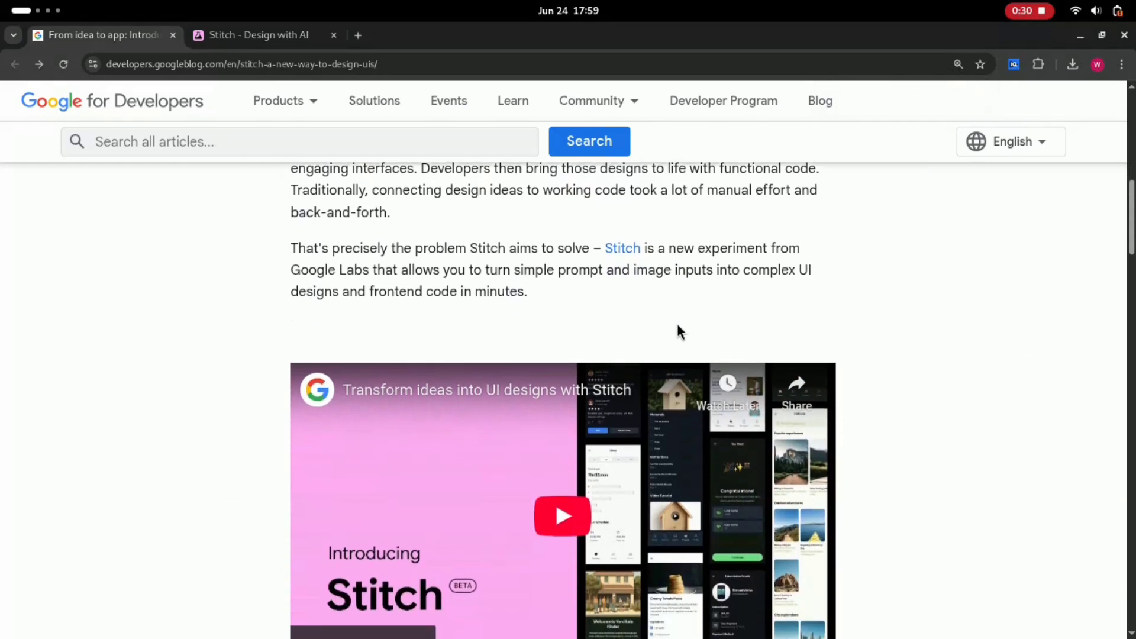
scroll(677, 325, down, 4)
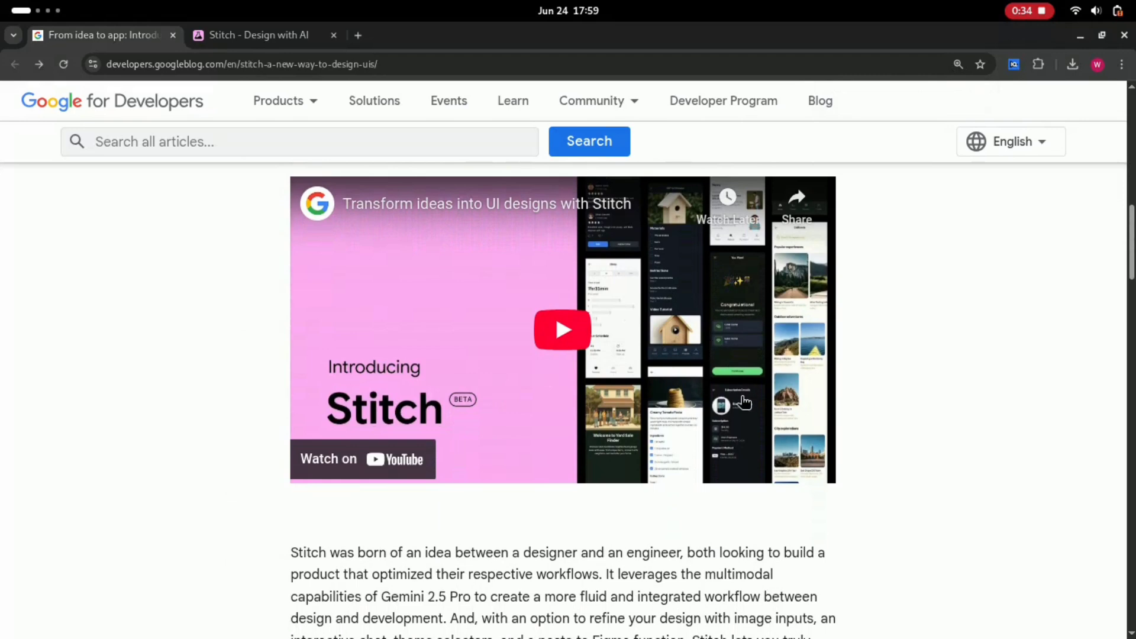
scroll(744, 402, down, 1)
scroll(744, 403, down, 6)
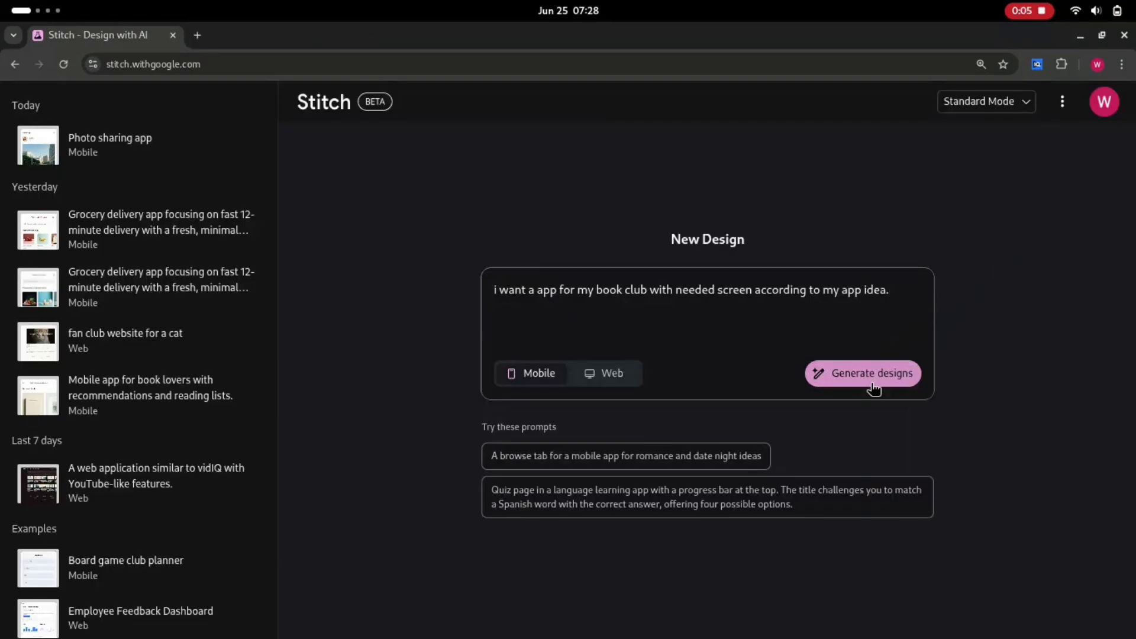
- Generate mobile designs from the entered book club app prompt and look through the resulting screens
click(874, 386)
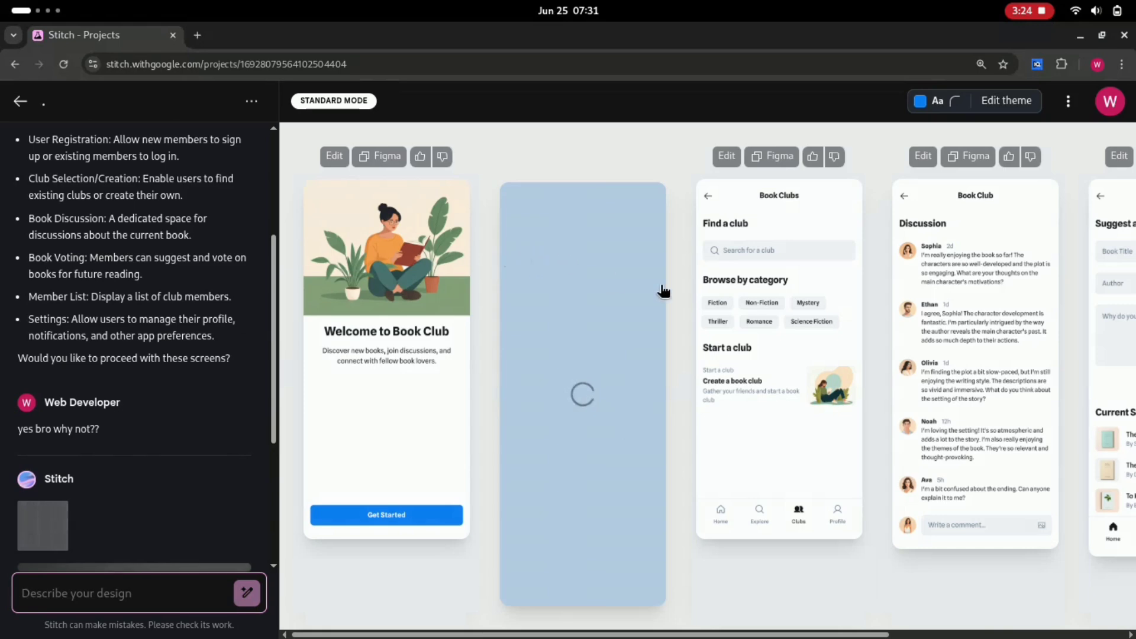
scroll(662, 290, right, 5)
scroll(663, 290, left, 5)
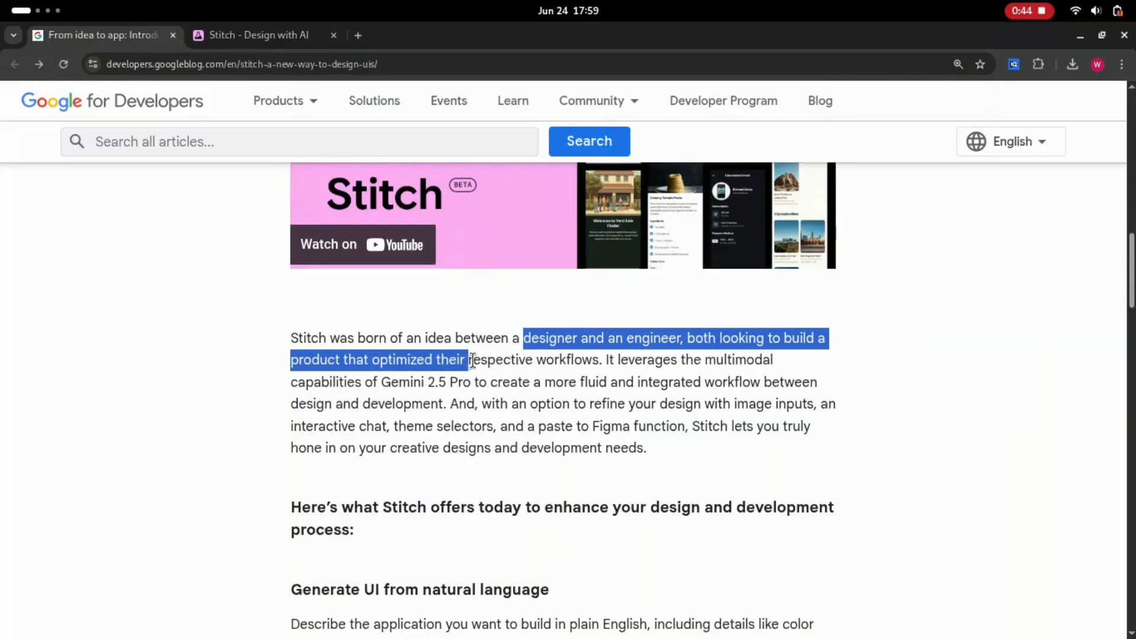
- Read the article's passages on Stitch's origin, Gemini 2.5 Pro capabilities and generating UI from images or wireframes
drag(474, 360, 780, 371)
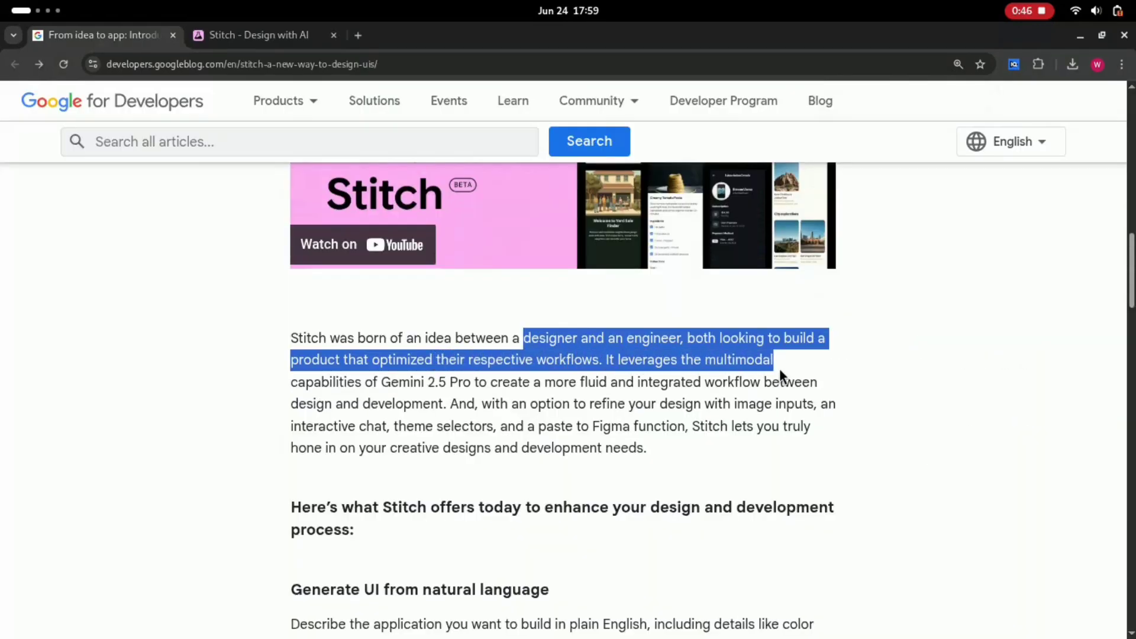
drag(291, 382, 470, 387)
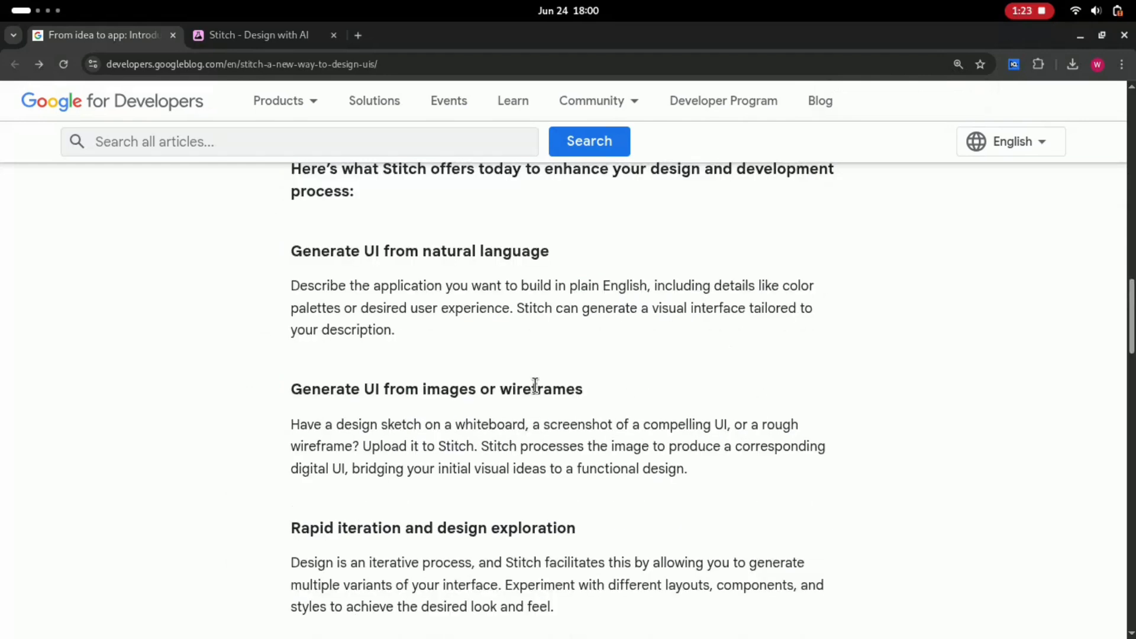
double_click(536, 386)
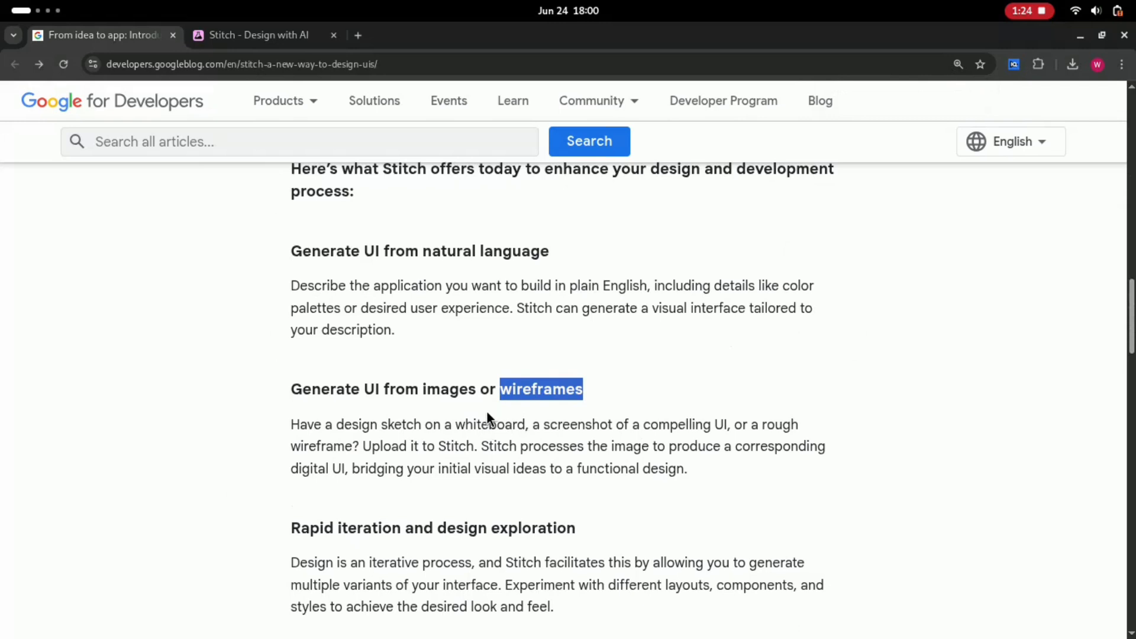
click(461, 422)
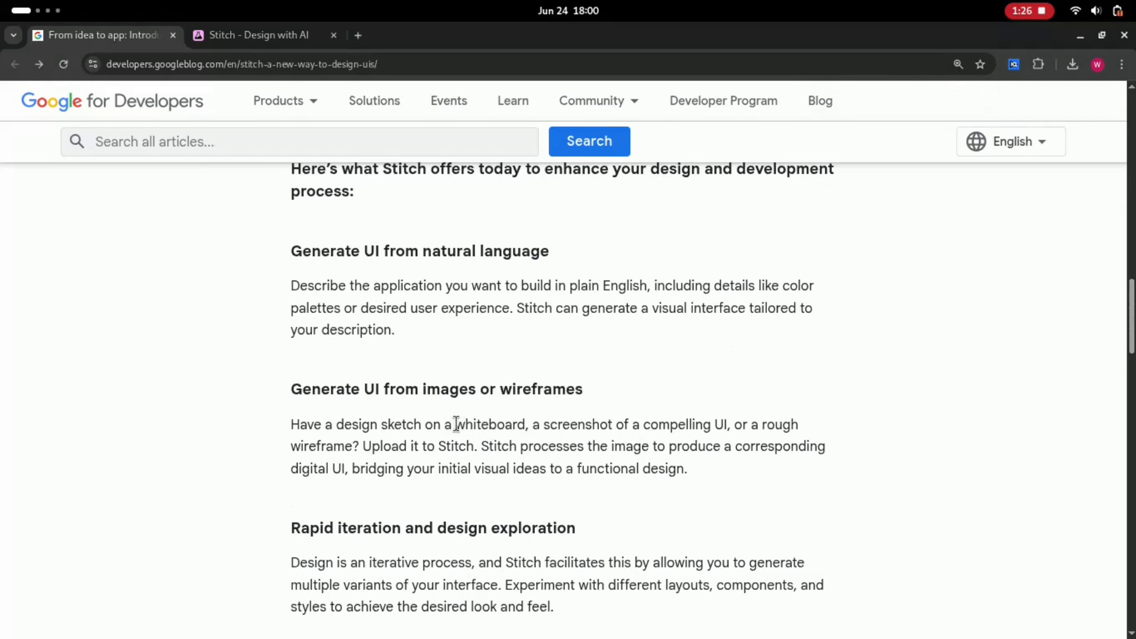
drag(456, 424, 773, 424)
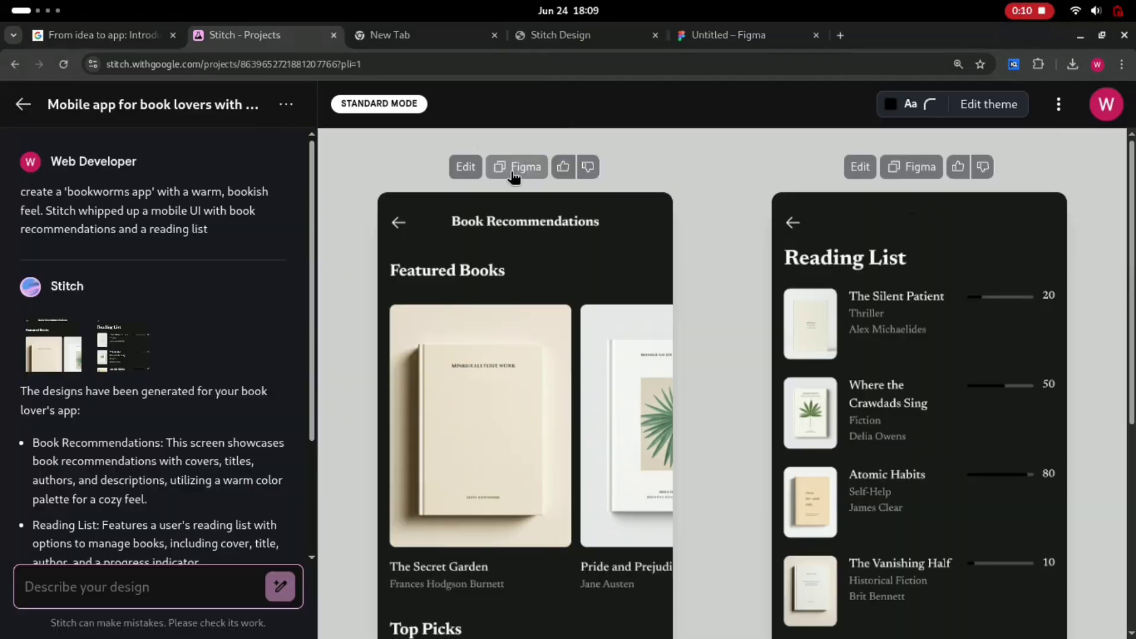
- Copy the Book Recommendations screen for Figma and paste it into the Untitled Figma file
click(515, 171)
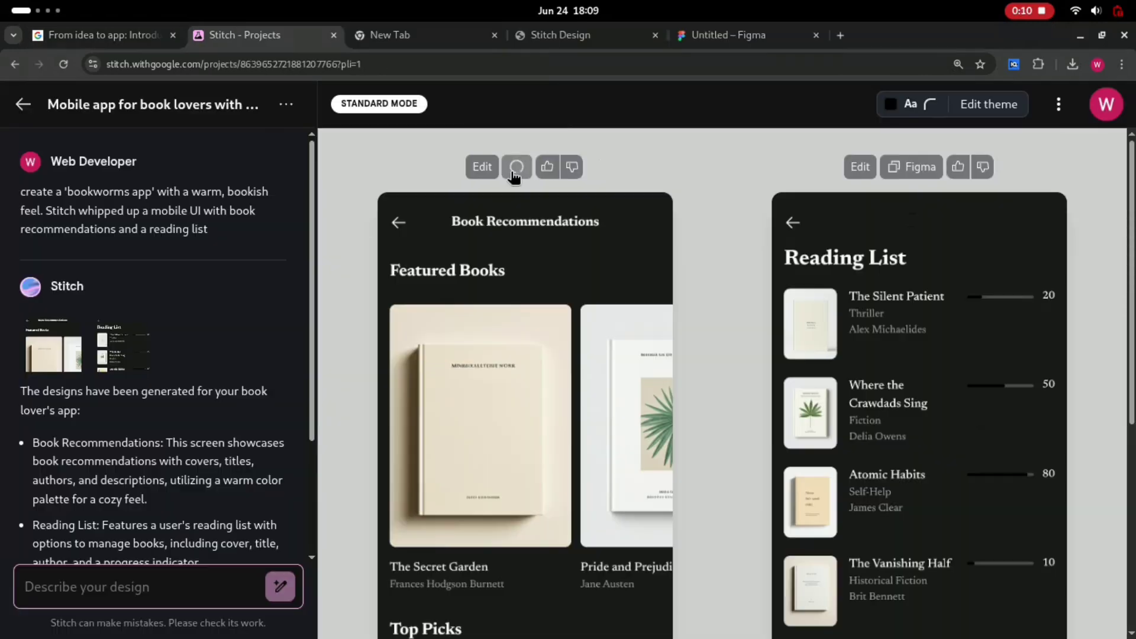
click(723, 37)
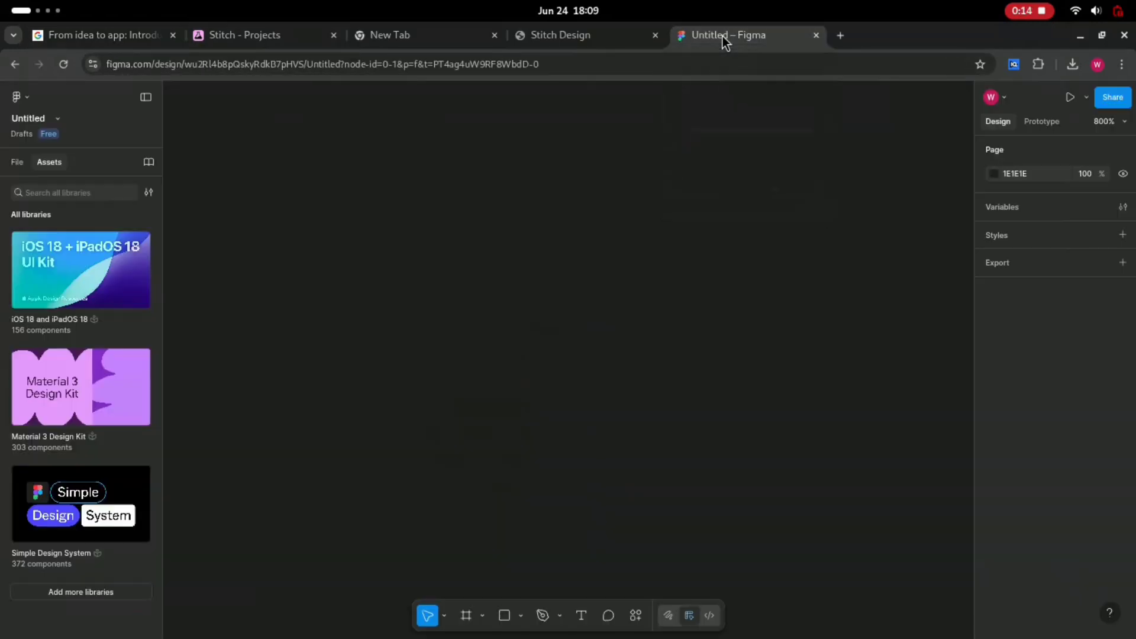
key(ctrl+v)
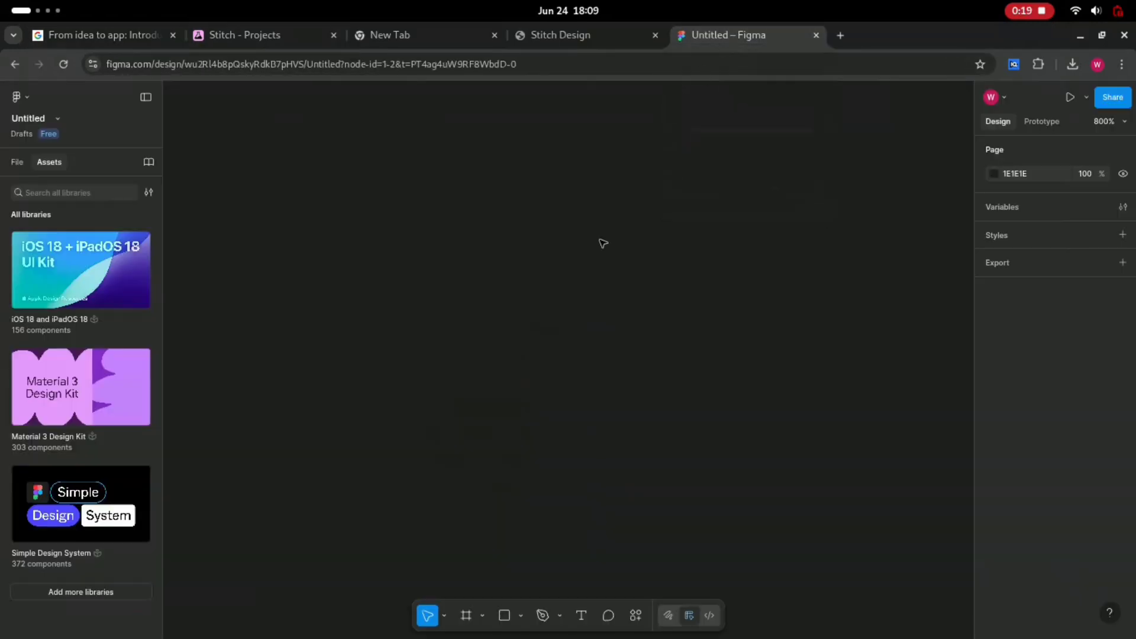
key(shift+2)
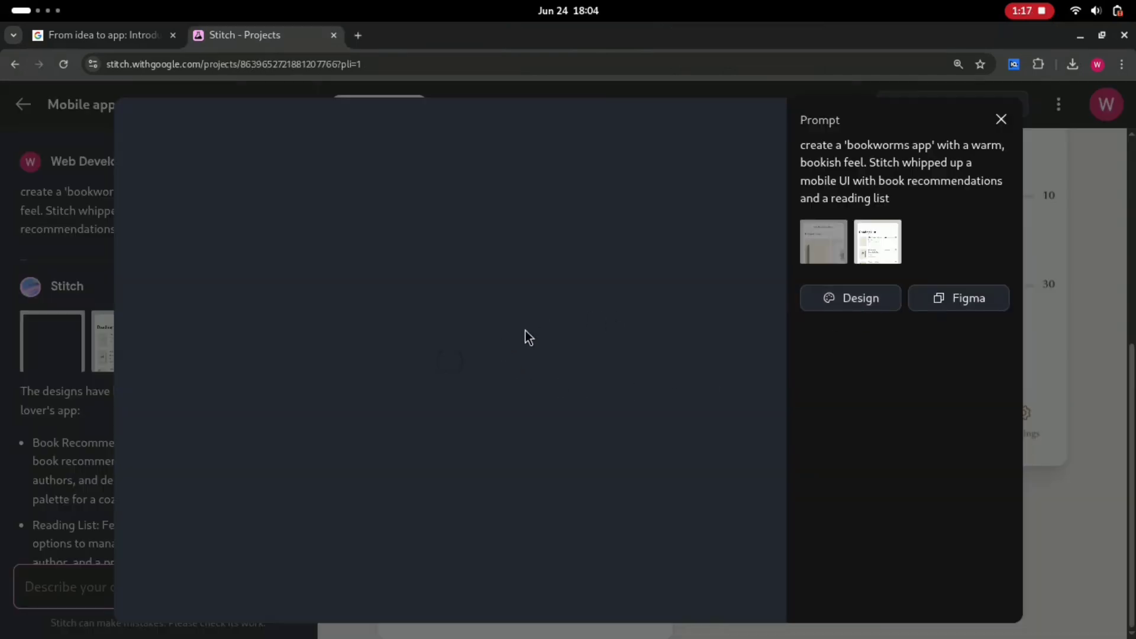
- Skim the generated HTML of the Reading List screen in Stitch and copy its code
scroll(384, 349, down, 7)
scroll(385, 349, up, 7)
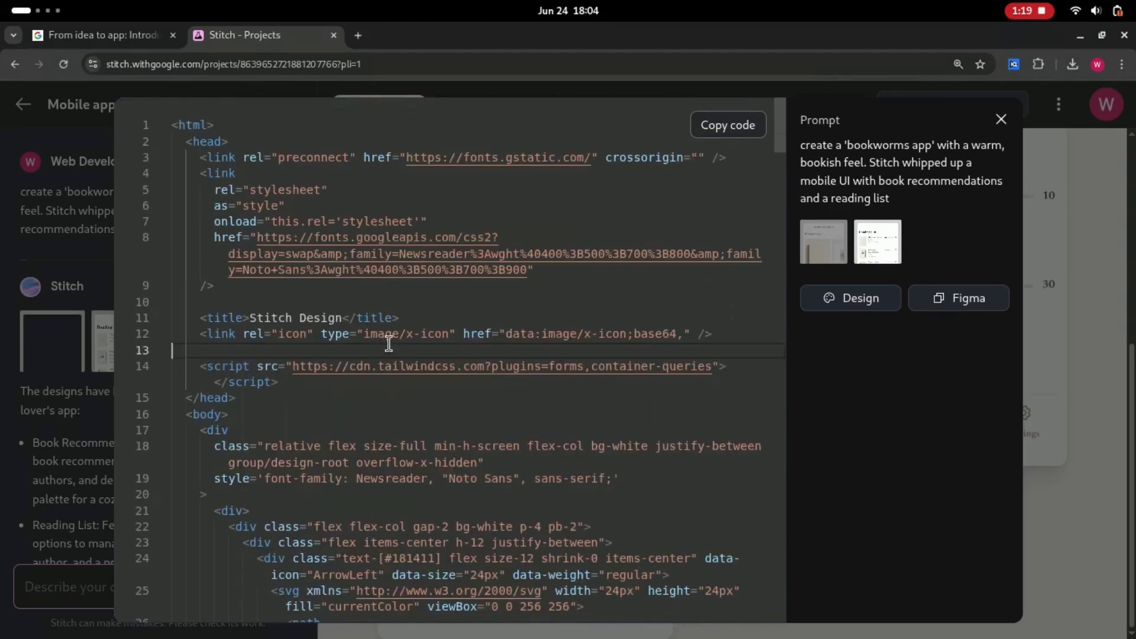
click(708, 129)
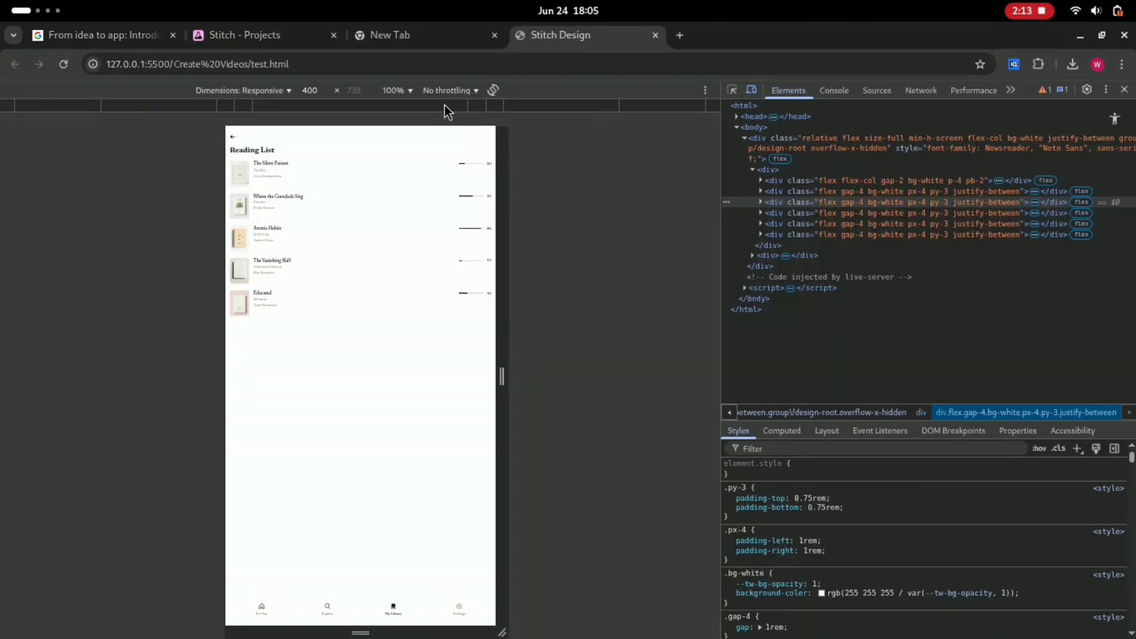
- Set the zoom of the responsive device preview of test.html to 50%
click(396, 90)
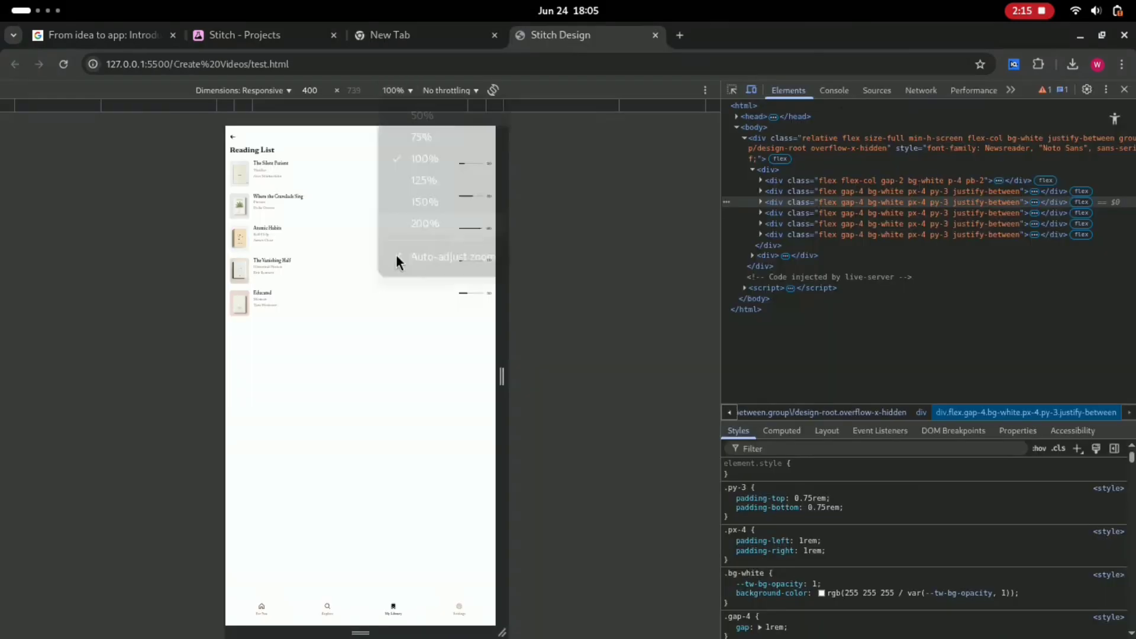
click(426, 119)
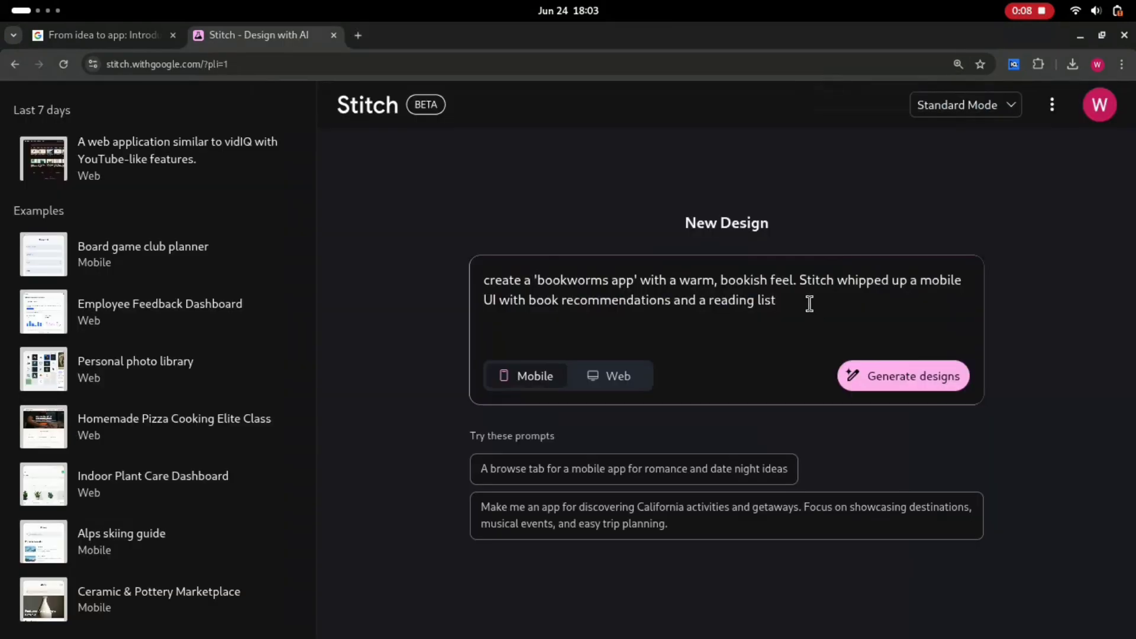
- Generate mobile designs from the entered 'bookworms app' prompt and read the Standard Mode description
drag(810, 304, 477, 283)
click(690, 307)
click(898, 376)
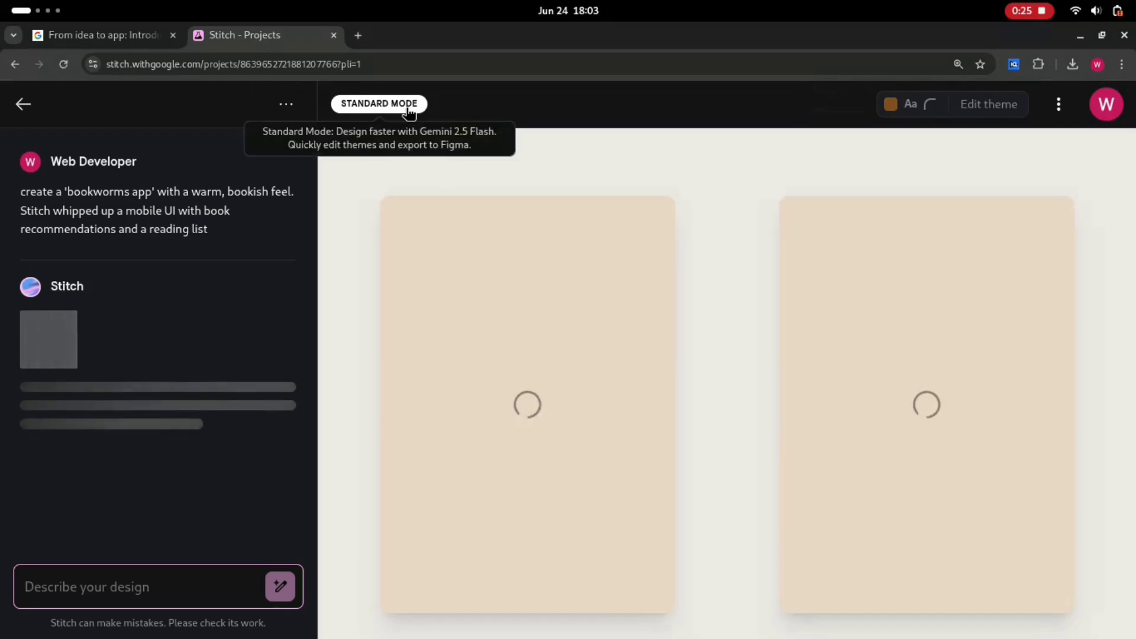
drag(338, 131, 485, 144)
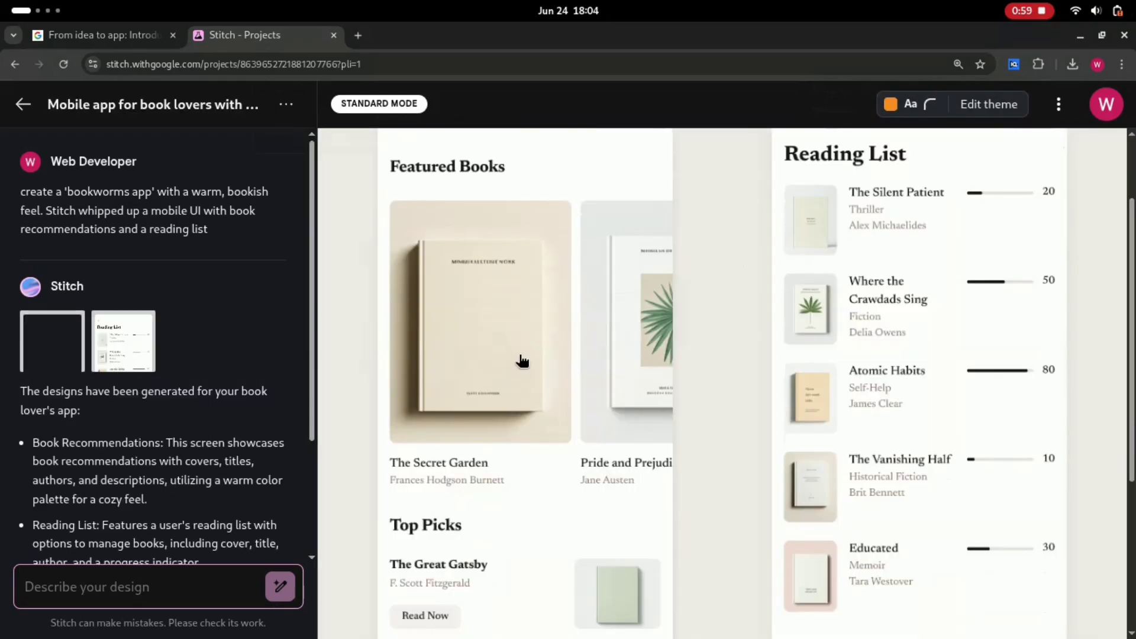
- Review the generated bookworms designs and inspect the full Book Recommendations screen in the enlarged preview
scroll(513, 330, up, 2)
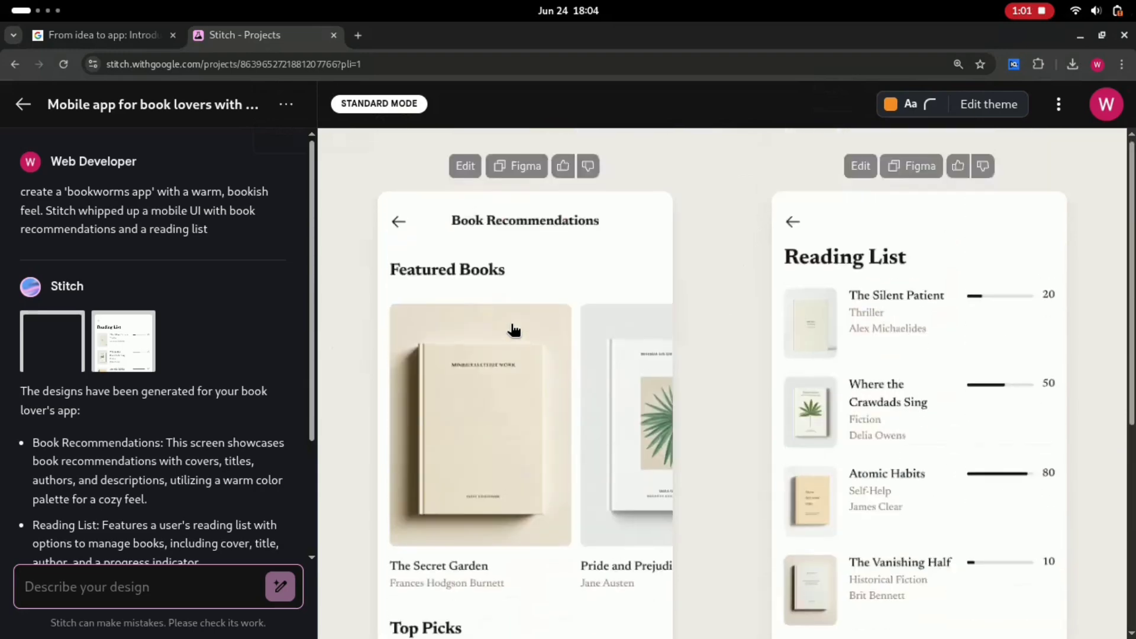
scroll(510, 349, down, 6)
click(489, 598)
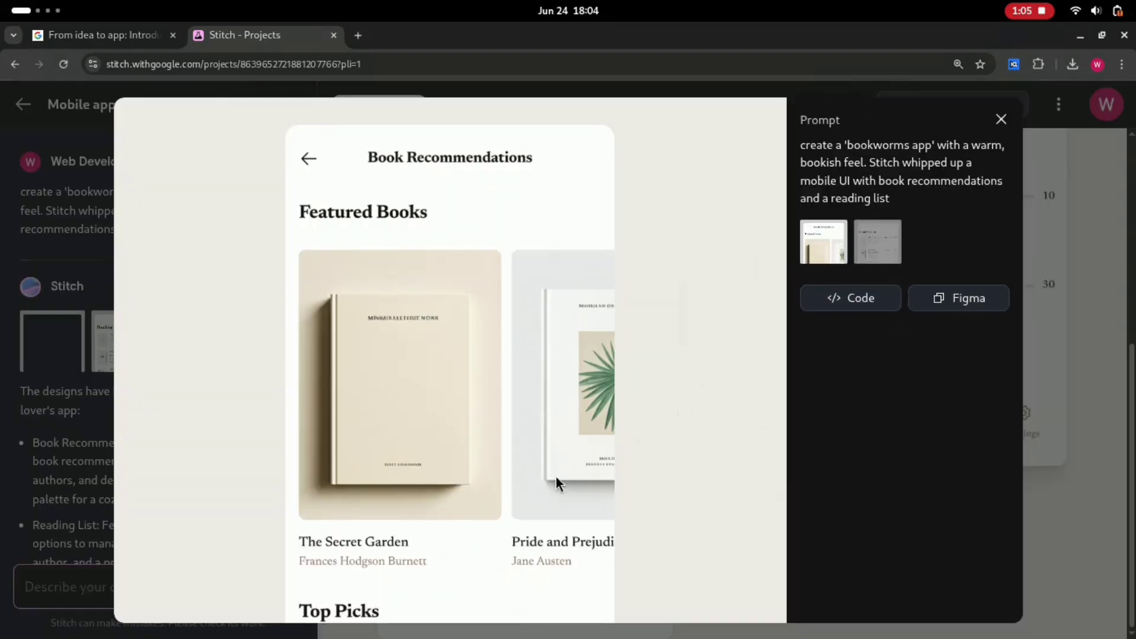
scroll(556, 476, down, 7)
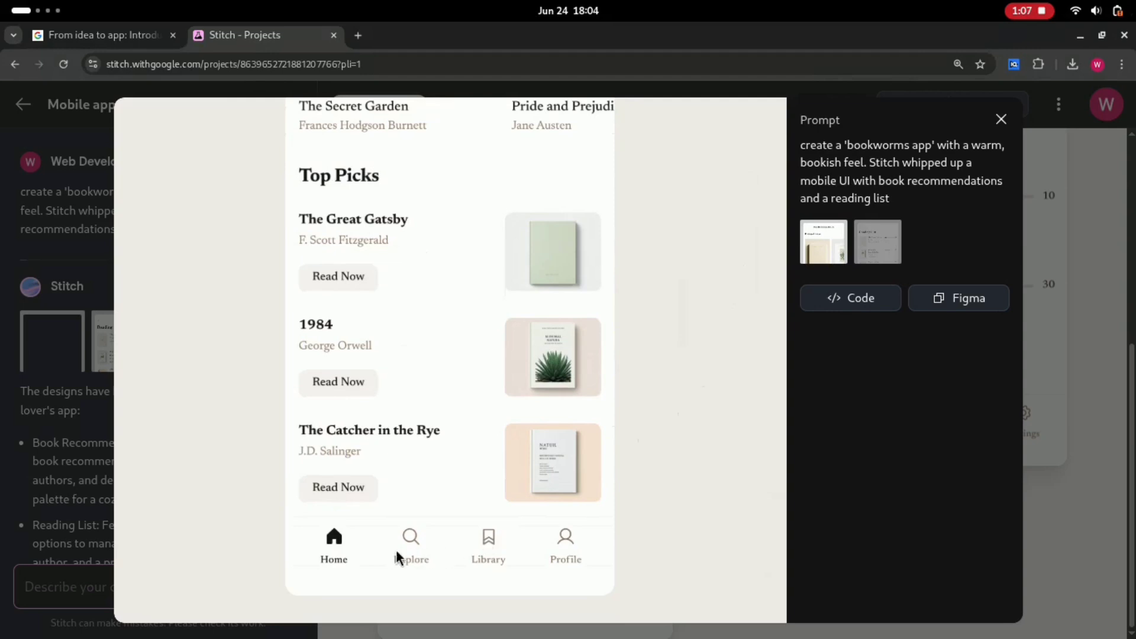
scroll(690, 400, up, 7)
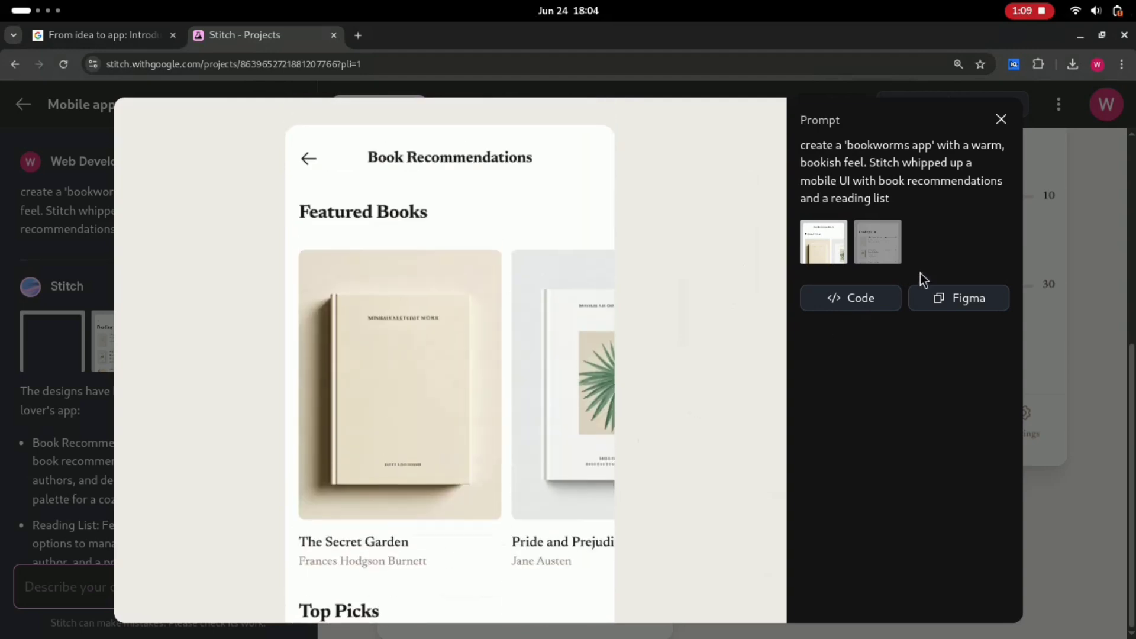
- Inspect the Reading List screen down to its navigation bar and view its HTML code
click(882, 242)
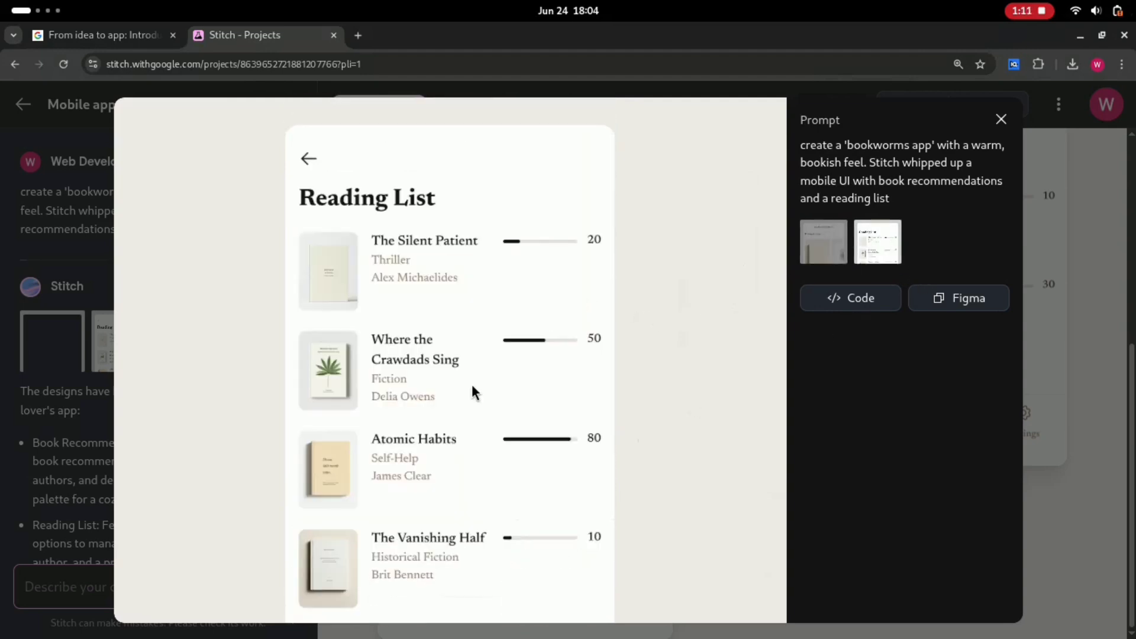
scroll(472, 384, down, 3)
scroll(471, 384, down, 2)
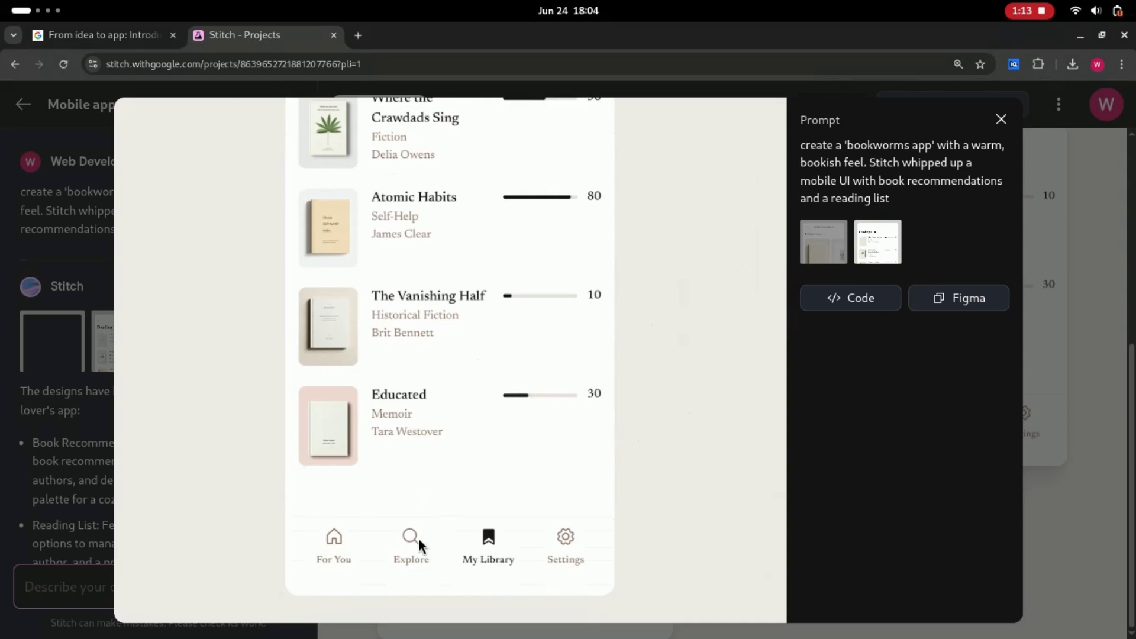
click(879, 298)
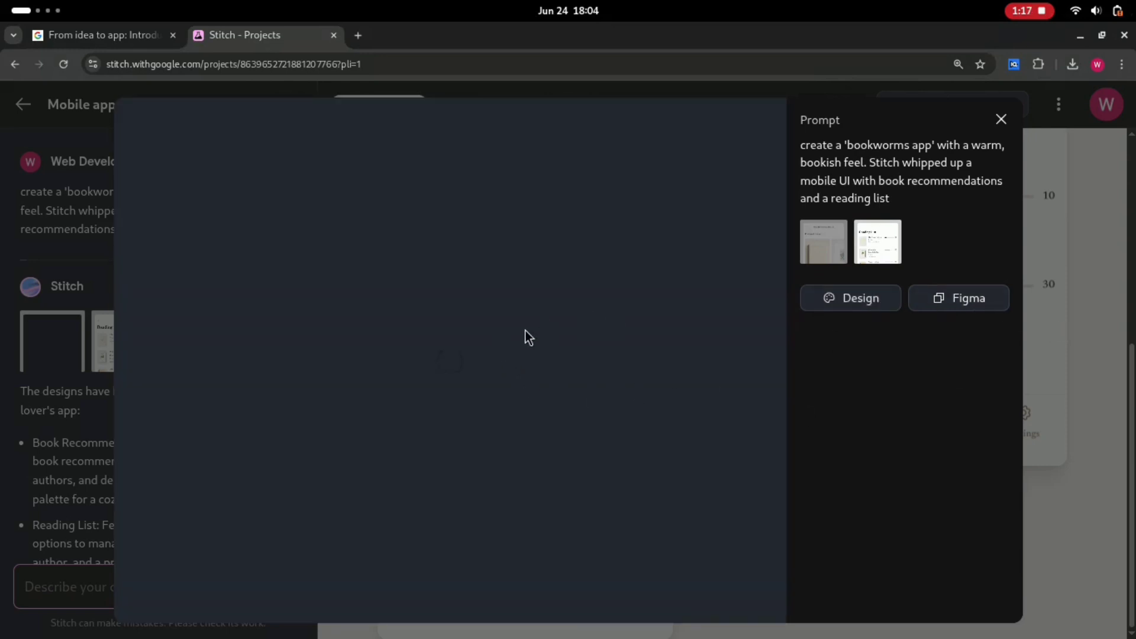
scroll(385, 350, down, 2)
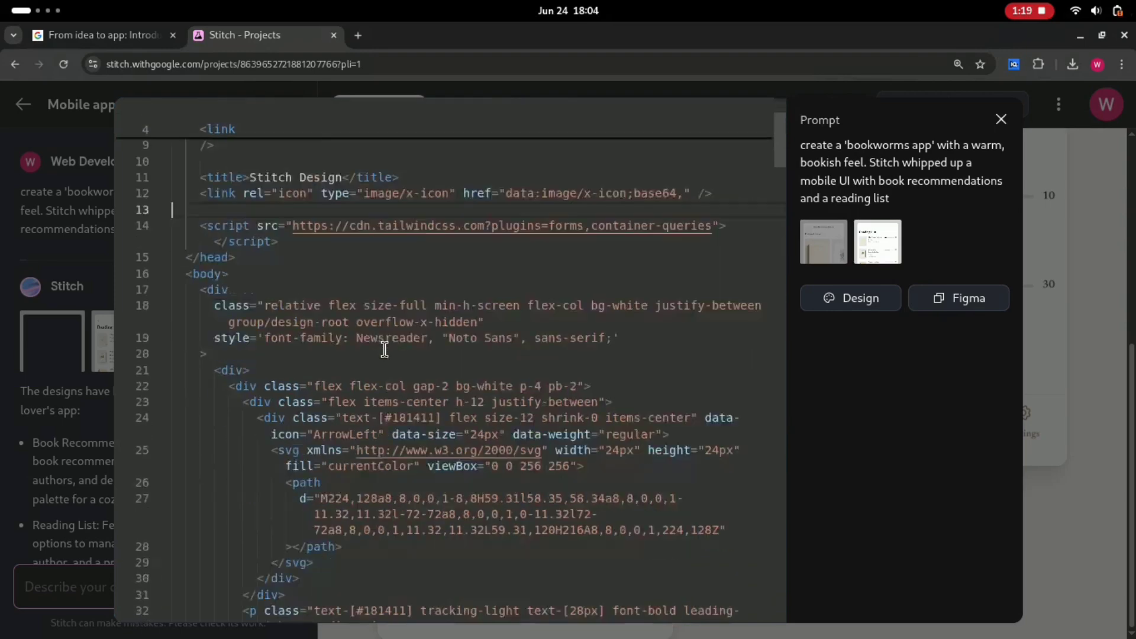
- Copy the Reading List screen's HTML code from the code view
scroll(385, 349, up, 4)
click(727, 126)
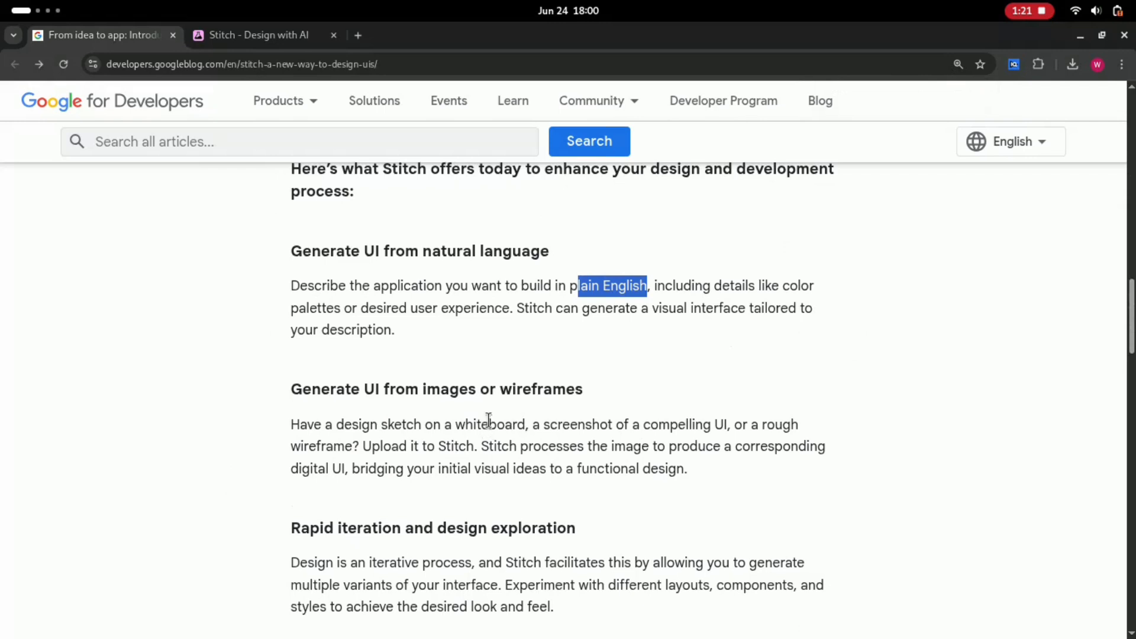
- Read the blog section on generating UI from images or wireframes and the cat fan club prompt in its Stitch project
double_click(535, 384)
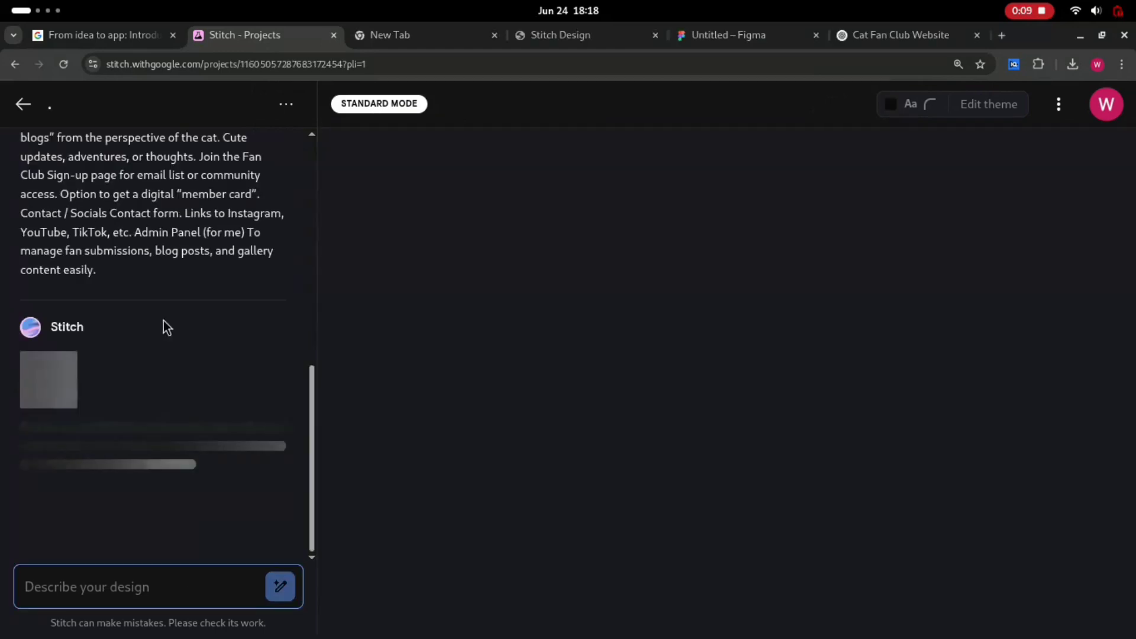
scroll(163, 321, up, 5)
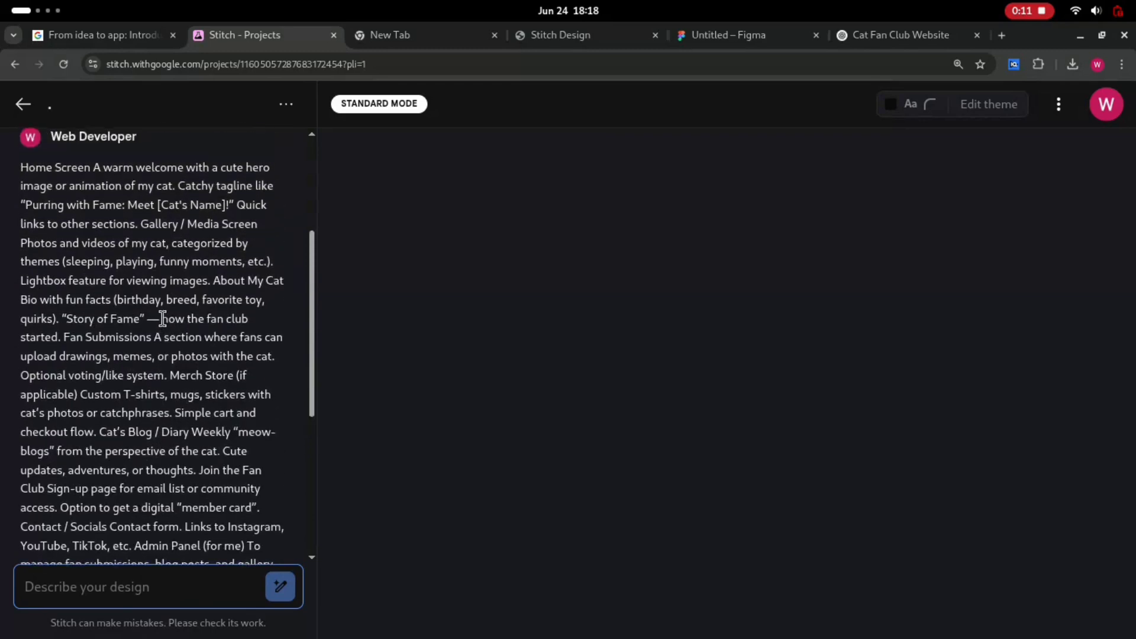
scroll(163, 320, up, 1)
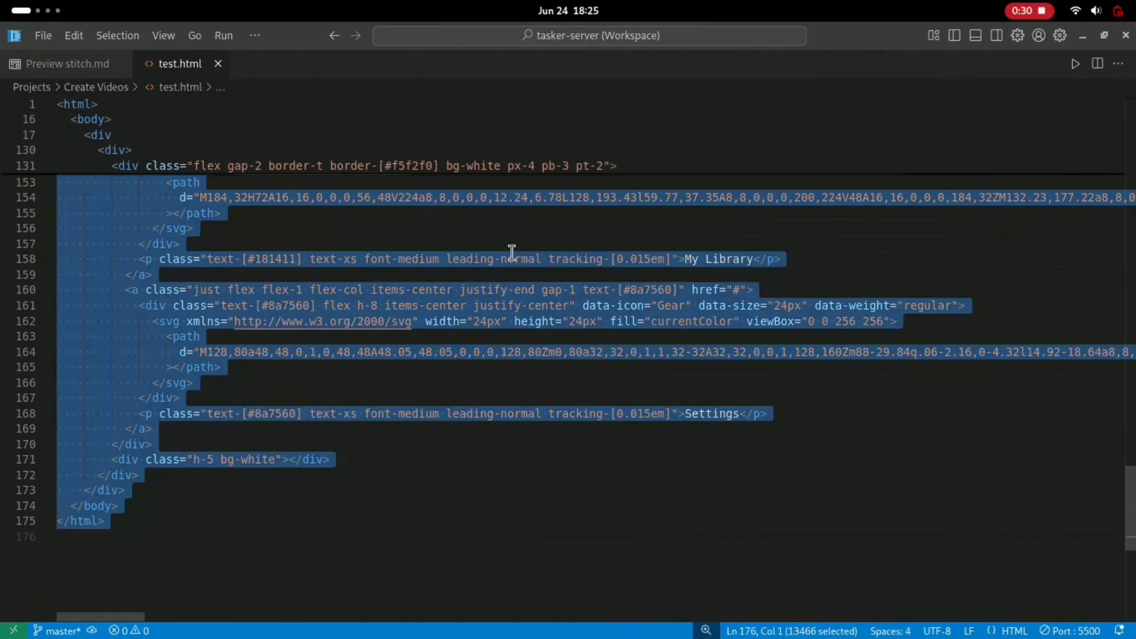
- Replace all code in test.html with the copied cat fan club page code and inspect the rendered Meow-Blogs page down to its pagination
key(ctrl+v)
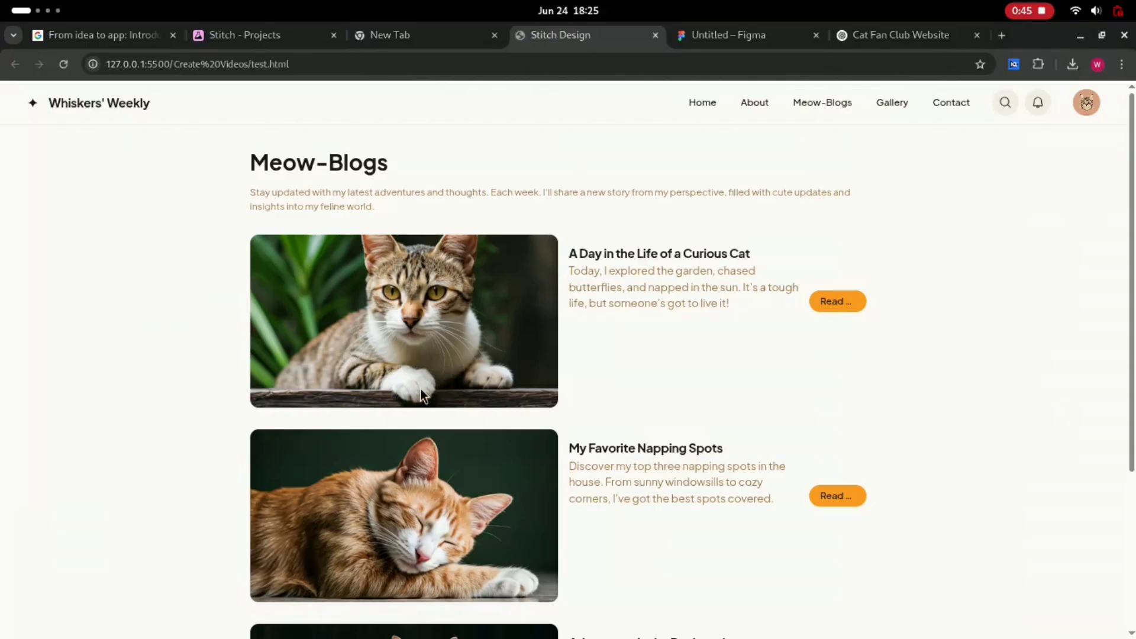
scroll(421, 396, down, 4)
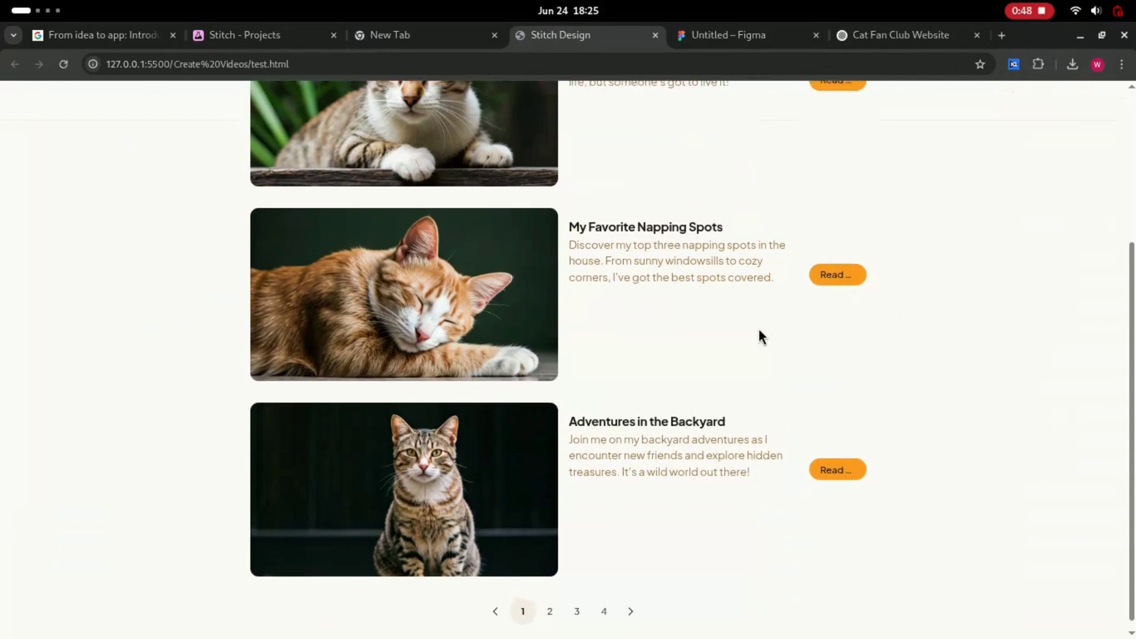
scroll(760, 331, down, 1)
click(606, 599)
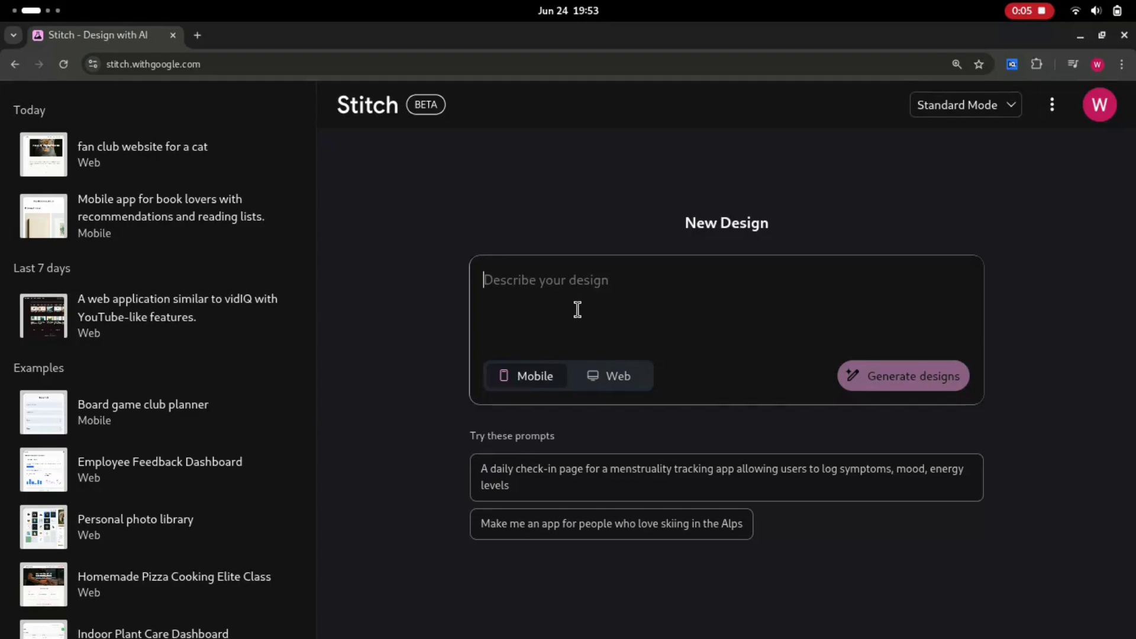
- Paste the Blinkit grocery delivery prompt into a new Stitch design, generate mobile designs in Standard Mode and review the resulting screens
key(ctrl+v)
scroll(577, 310, up, 15)
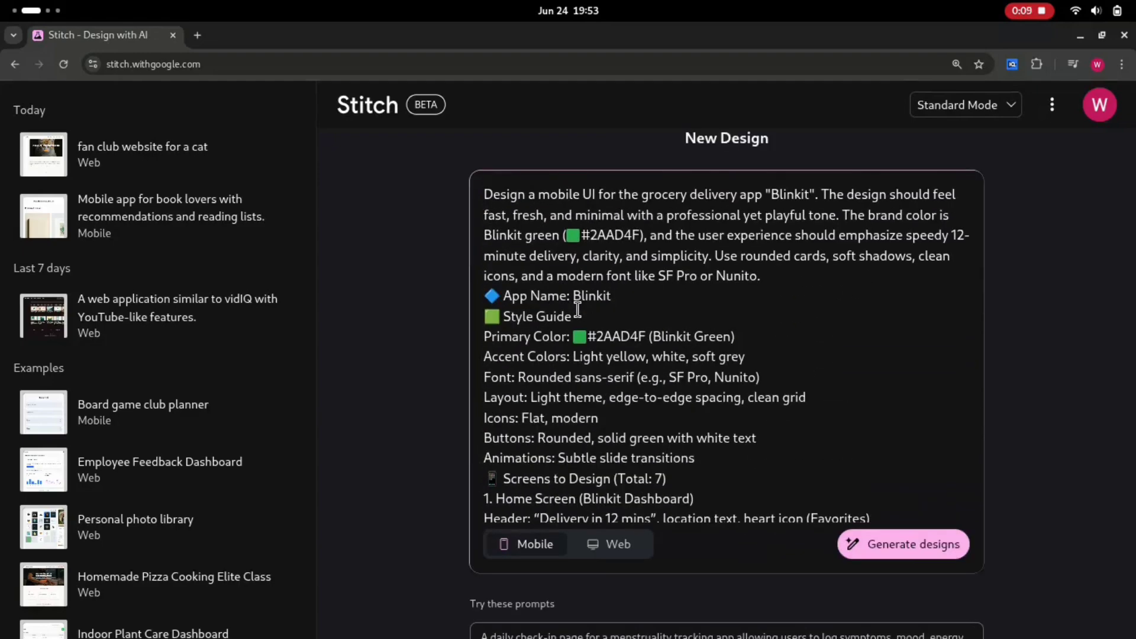
drag(676, 194, 809, 195)
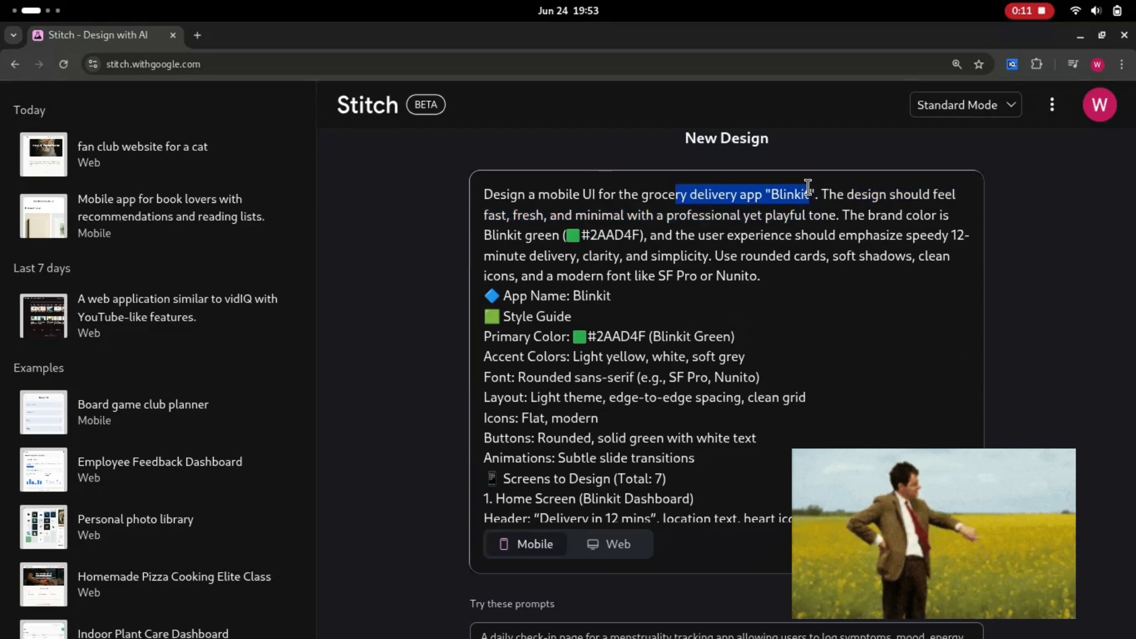
click(853, 291)
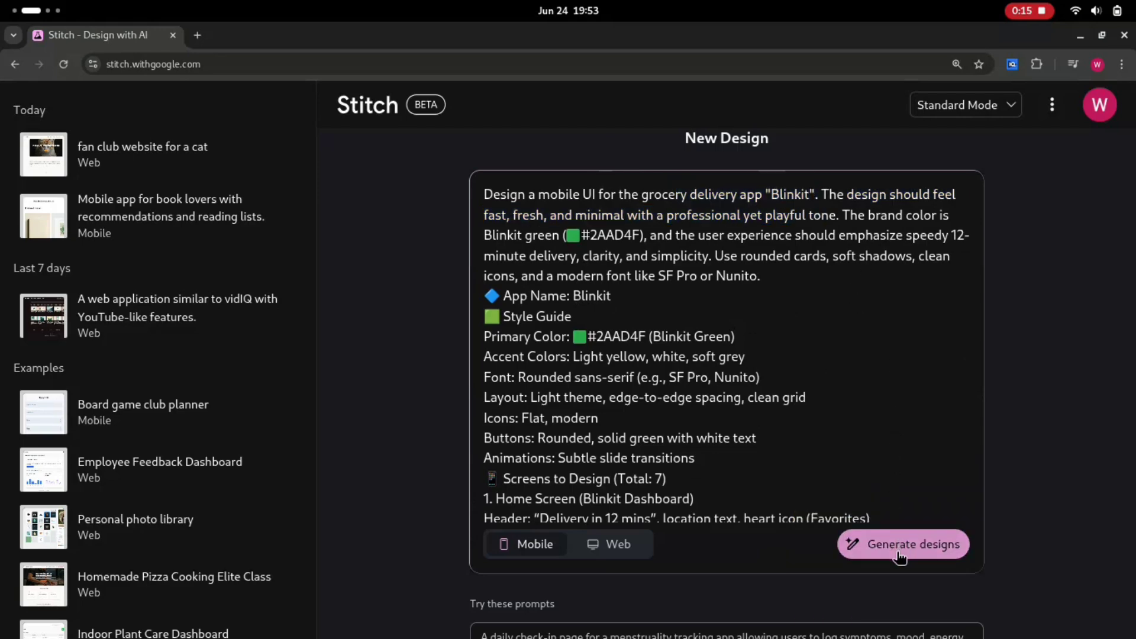
click(899, 554)
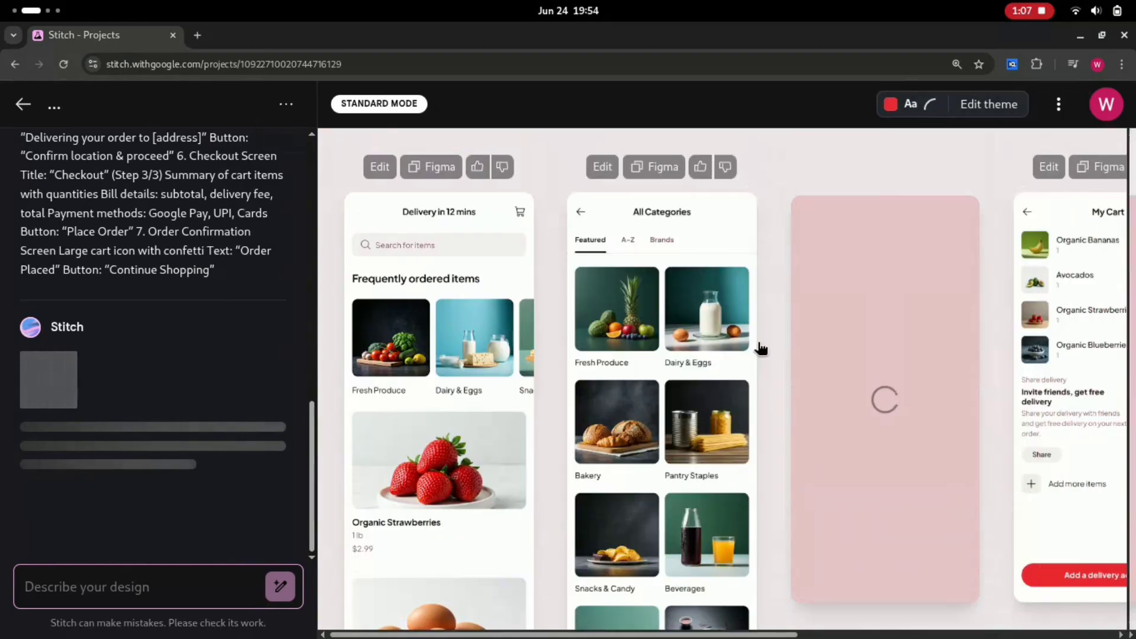
scroll(756, 350, right, 5)
scroll(761, 349, right, 4)
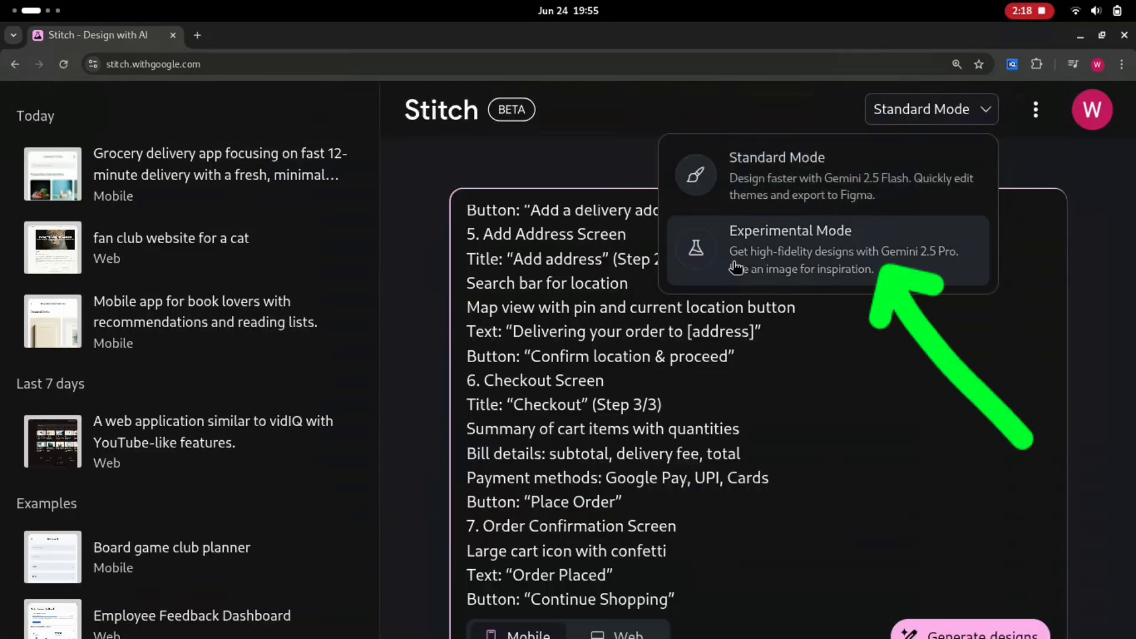
- Switch to Experimental Mode and generate mobile designs from the same Blinkit prompt
click(800, 243)
scroll(826, 352, down, 3)
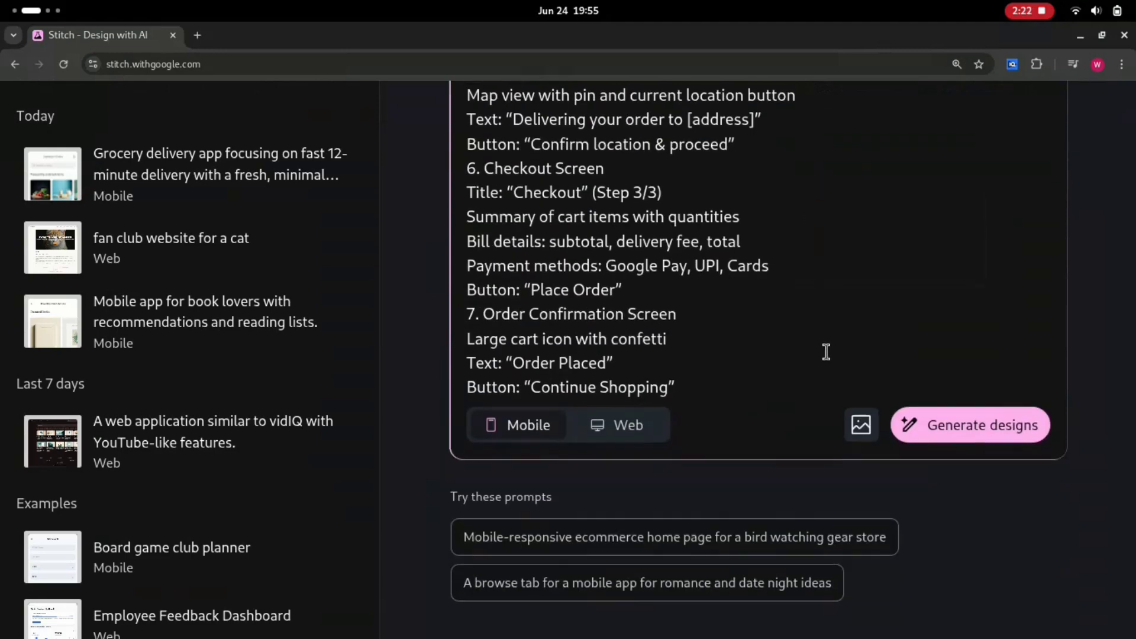
click(976, 425)
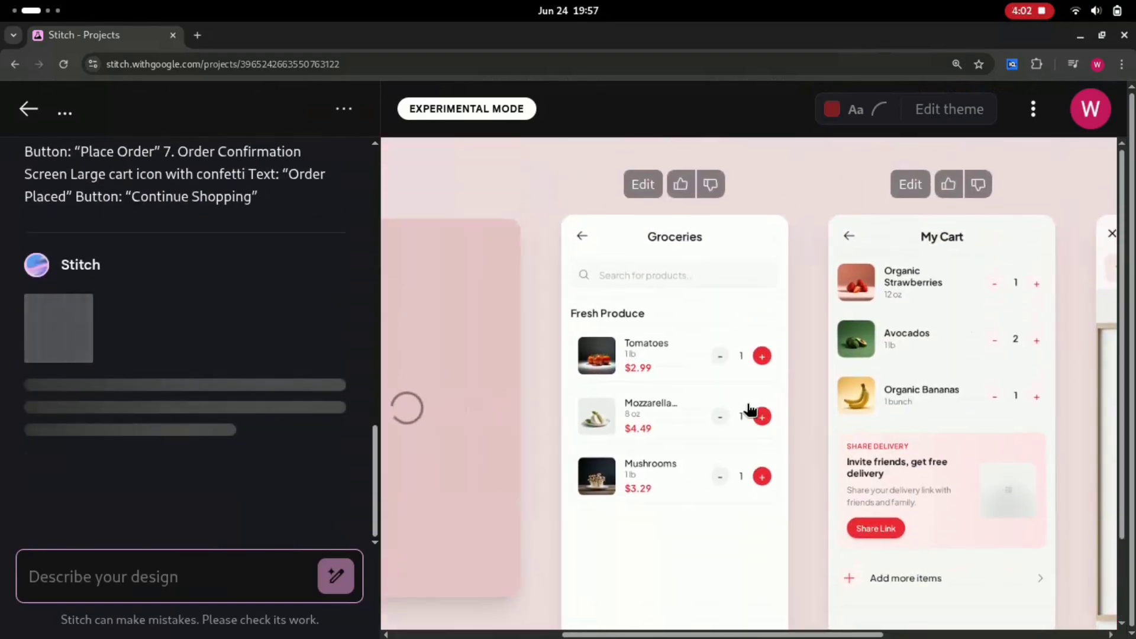
- Examine the Experimental Mode Groceries, My Cart and Add address screens while the remaining designs generate
scroll(751, 410, right, 10)
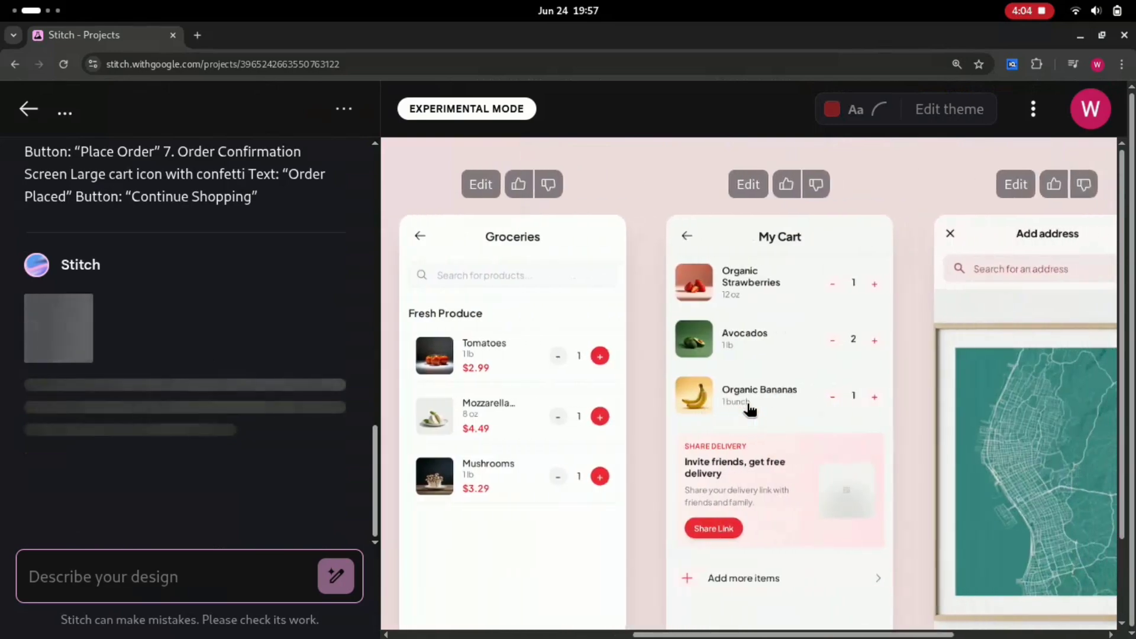
scroll(751, 409, right, 5)
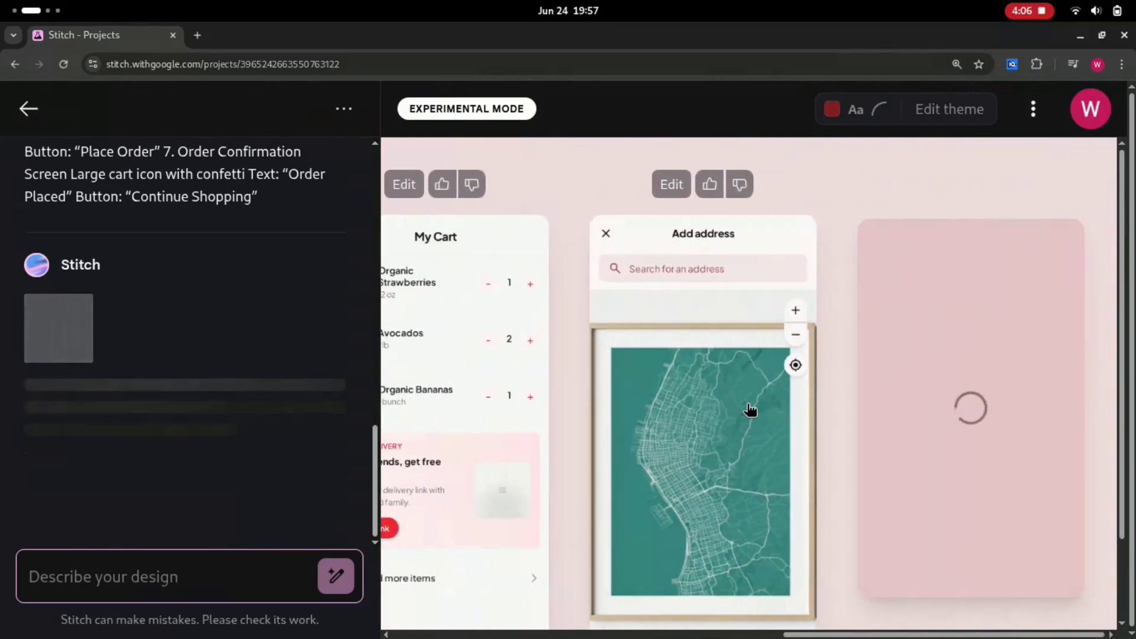
scroll(751, 403, left, 15)
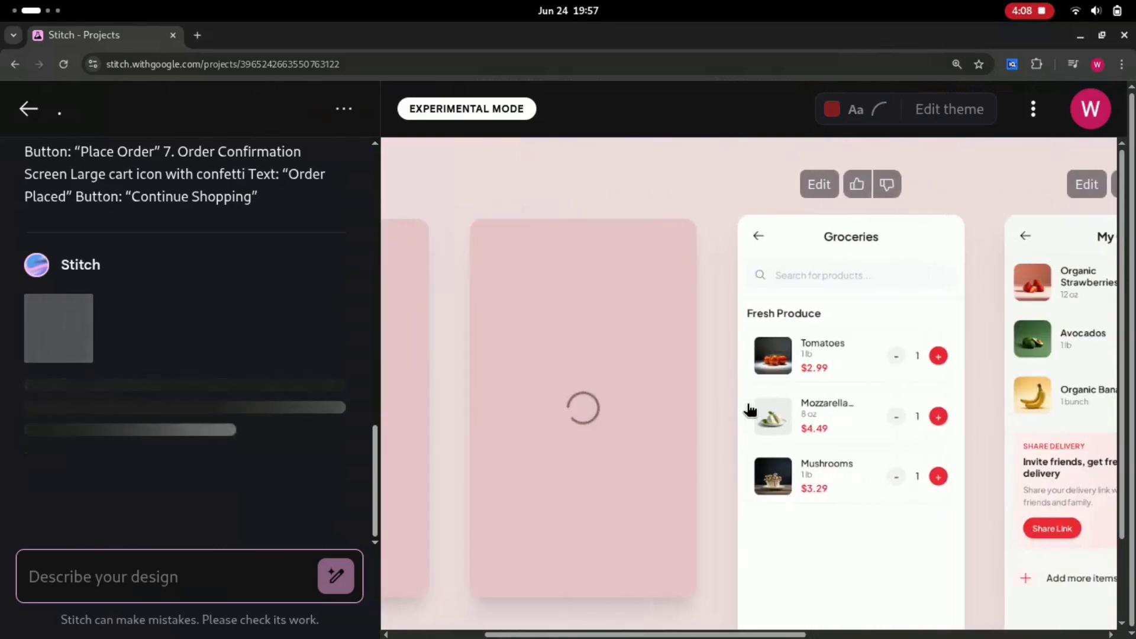
scroll(751, 409, down, 3)
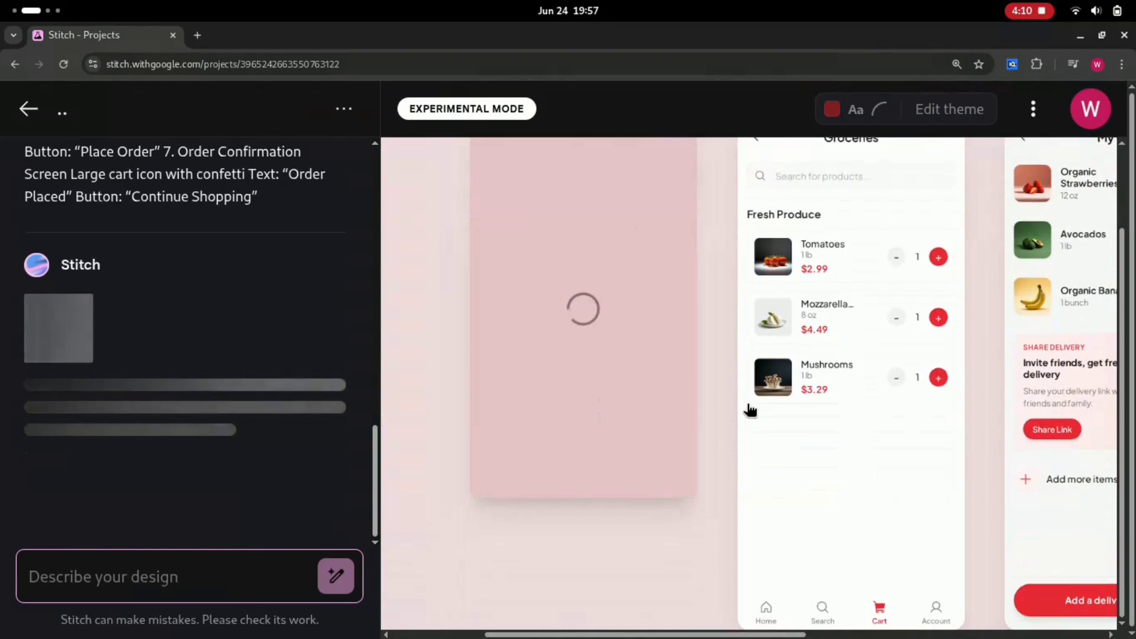
scroll(750, 410, left, 5)
scroll(751, 409, right, 11)
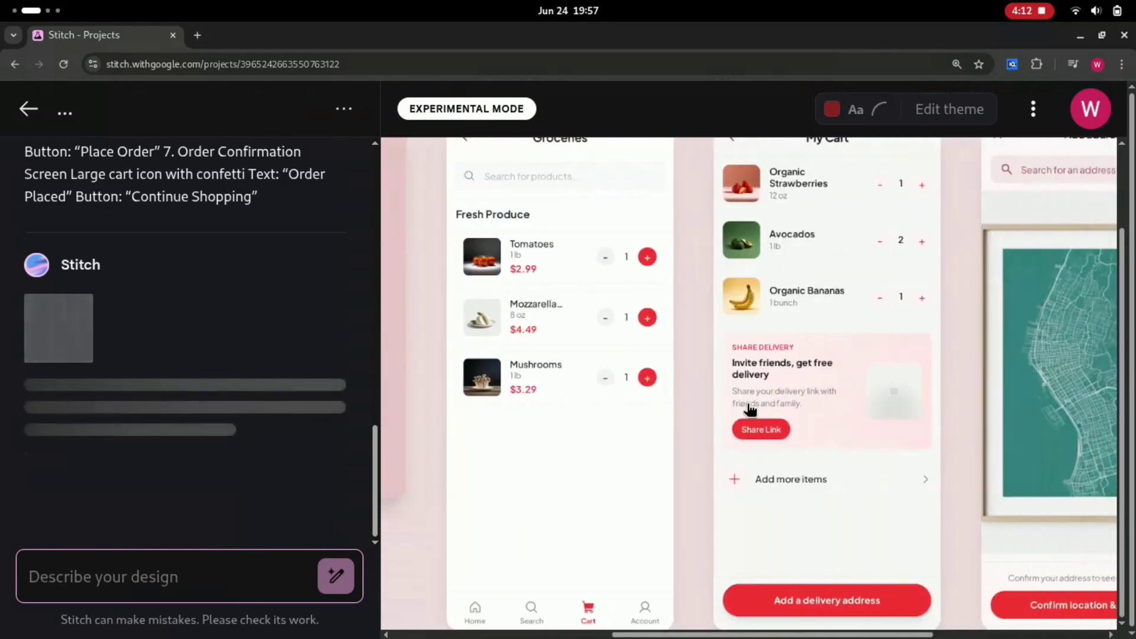
scroll(750, 409, right, 9)
scroll(750, 409, left, 18)
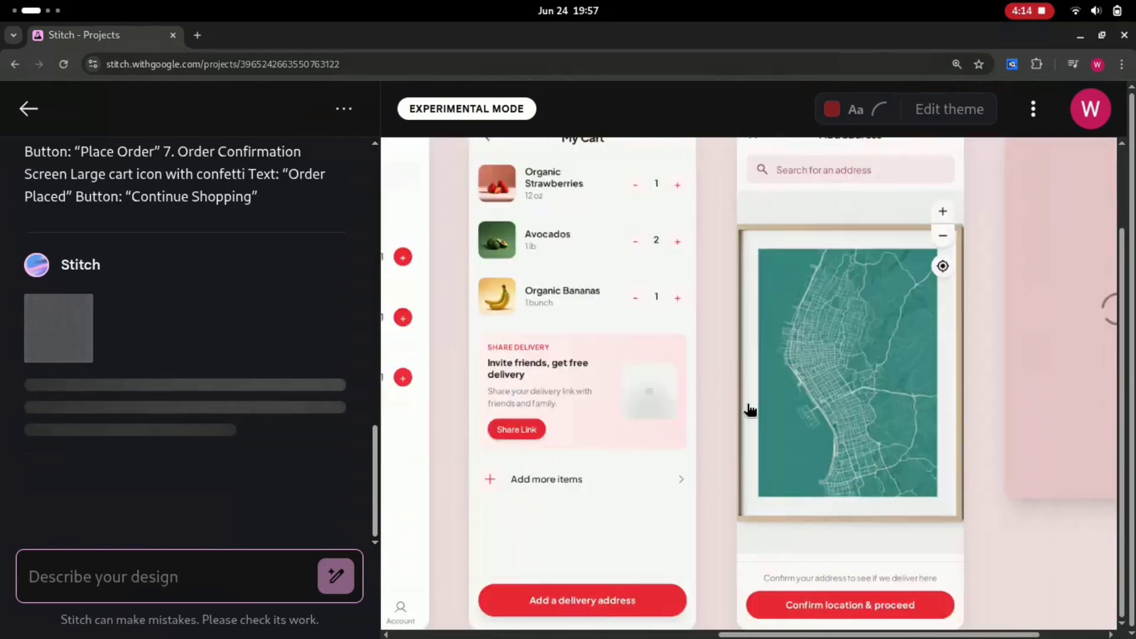
scroll(750, 409, right, 2)
scroll(751, 409, up, 1)
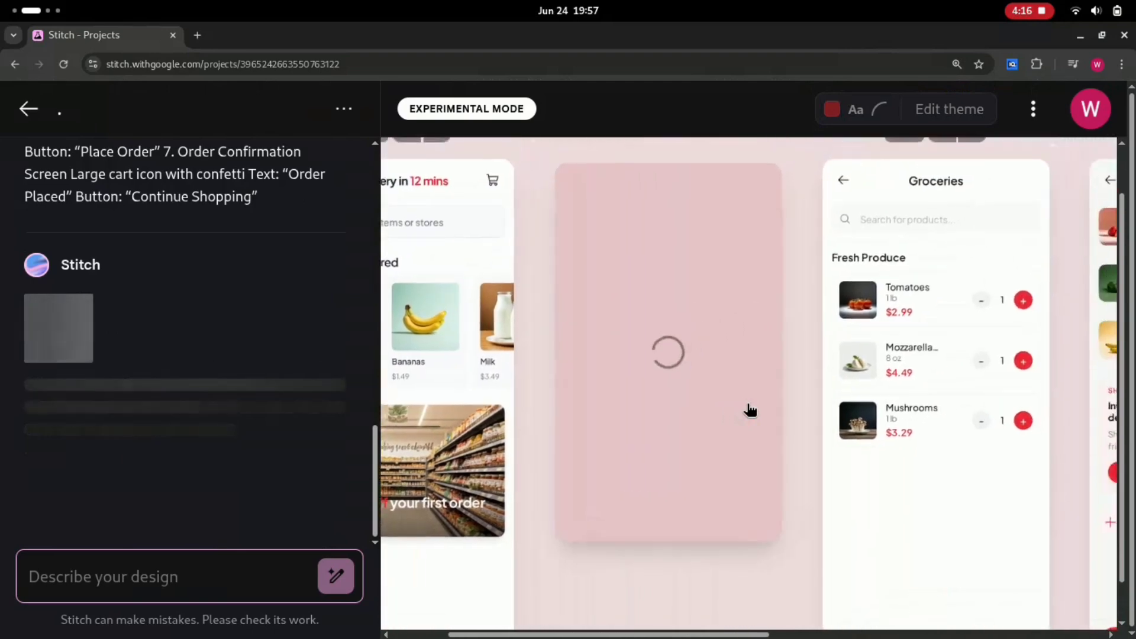
scroll(750, 409, left, 3)
scroll(750, 410, down, 1)
scroll(751, 410, up, 1)
scroll(751, 410, down, 1)
scroll(750, 410, up, 2)
scroll(750, 410, right, 20)
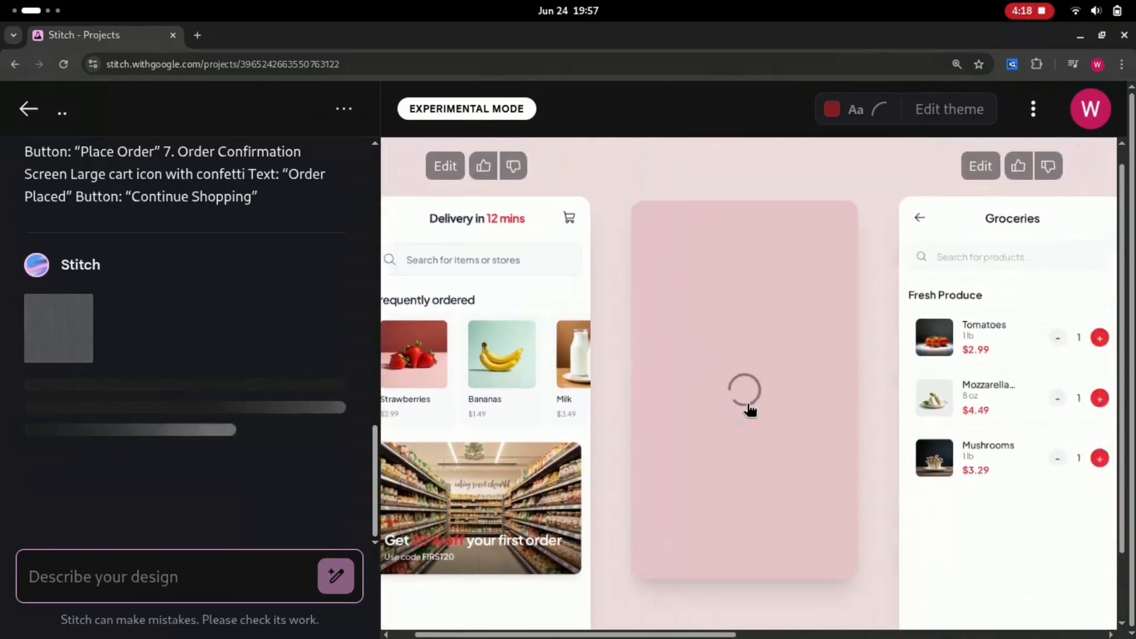
- Inspect the Experimental Mode home screen down to its navigation bar and compare it with the All Categories, Groceries and My Cart screens
scroll(750, 410, left, 20)
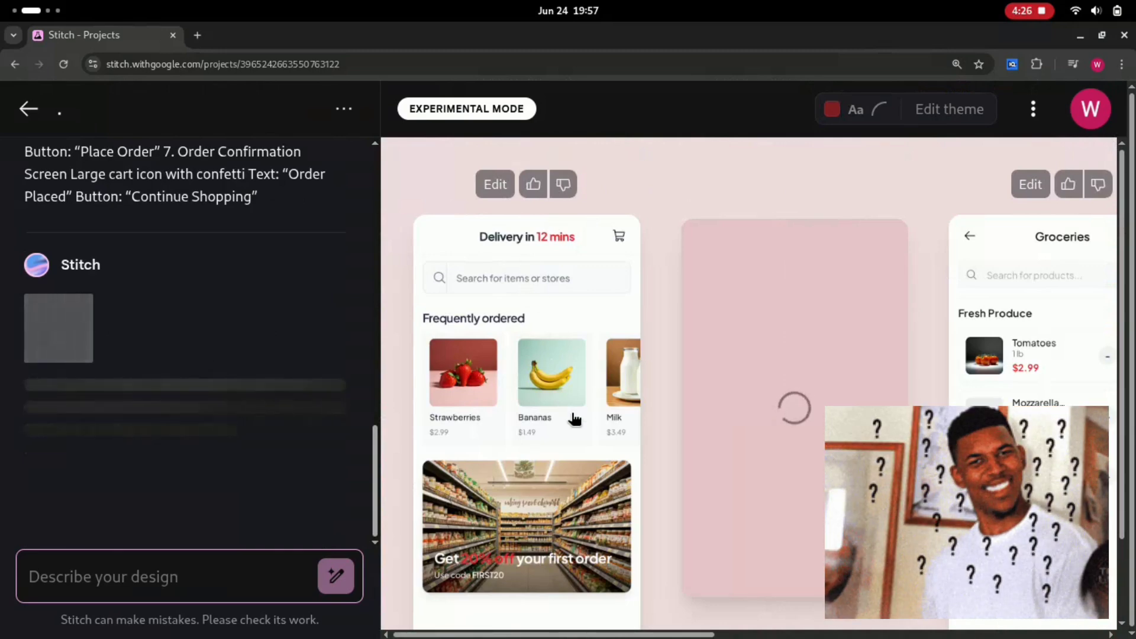
scroll(574, 419, down, 2)
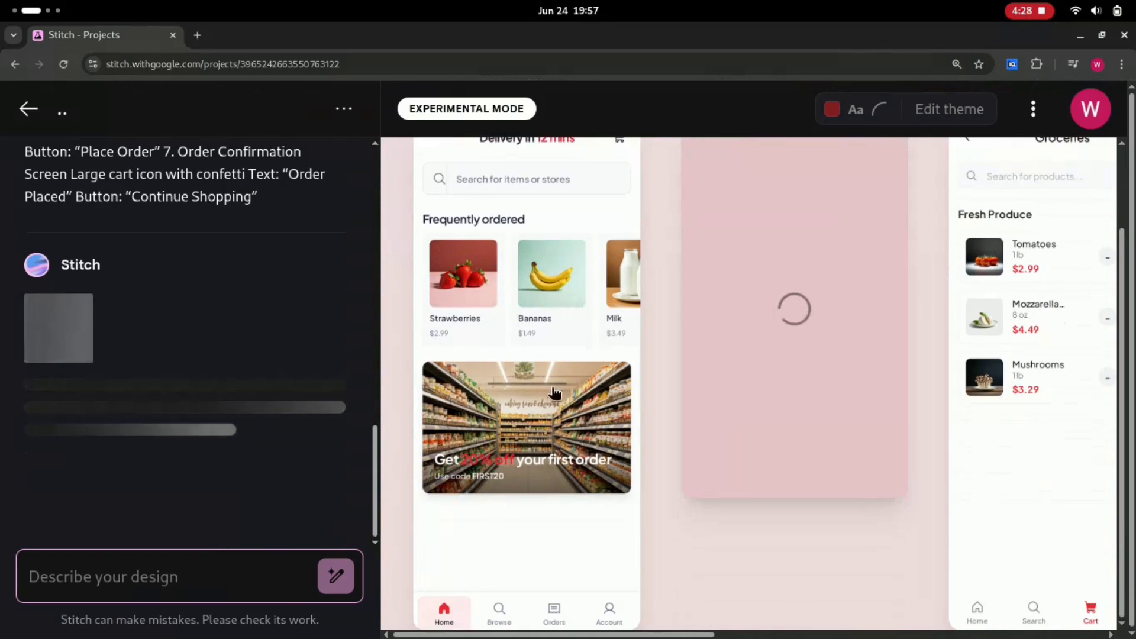
scroll(523, 483, up, 2)
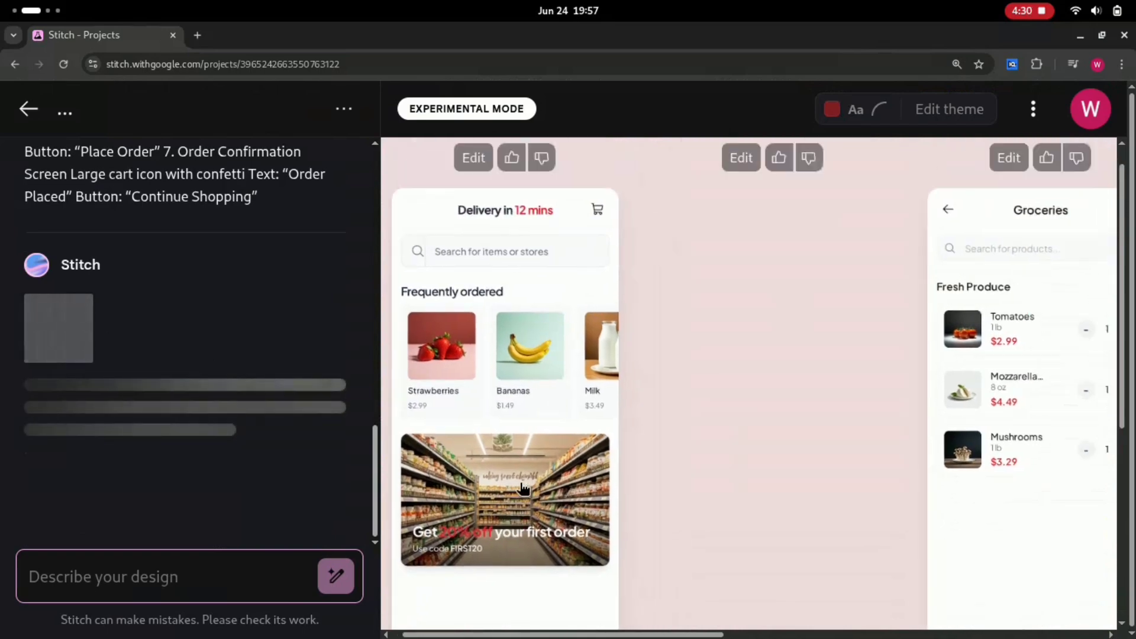
scroll(803, 414, right, 3)
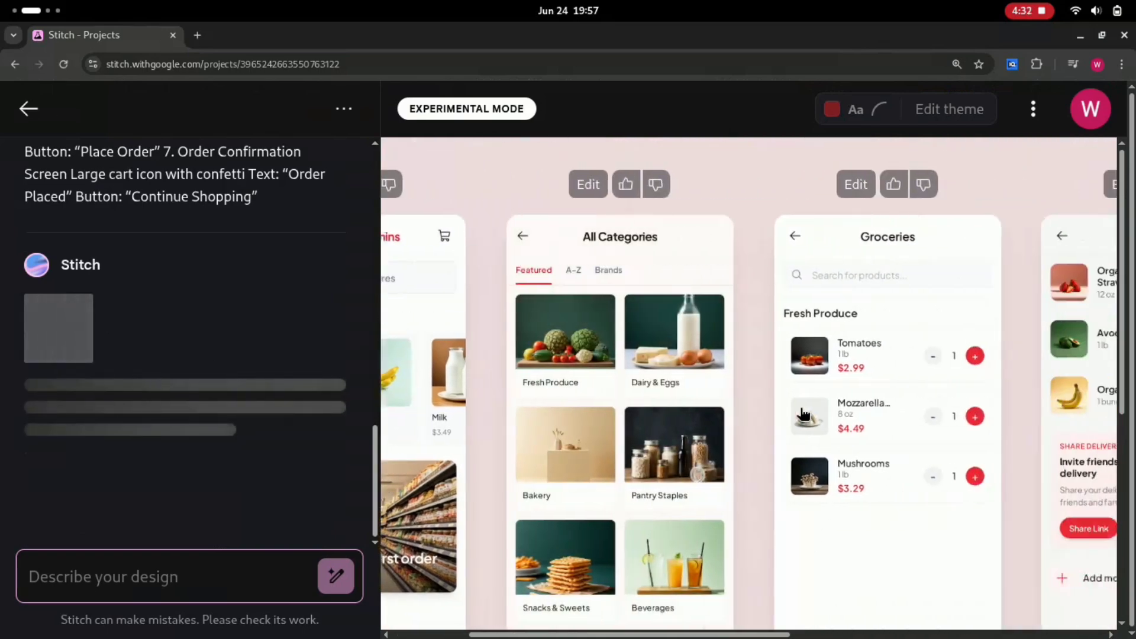
scroll(802, 414, right, 2)
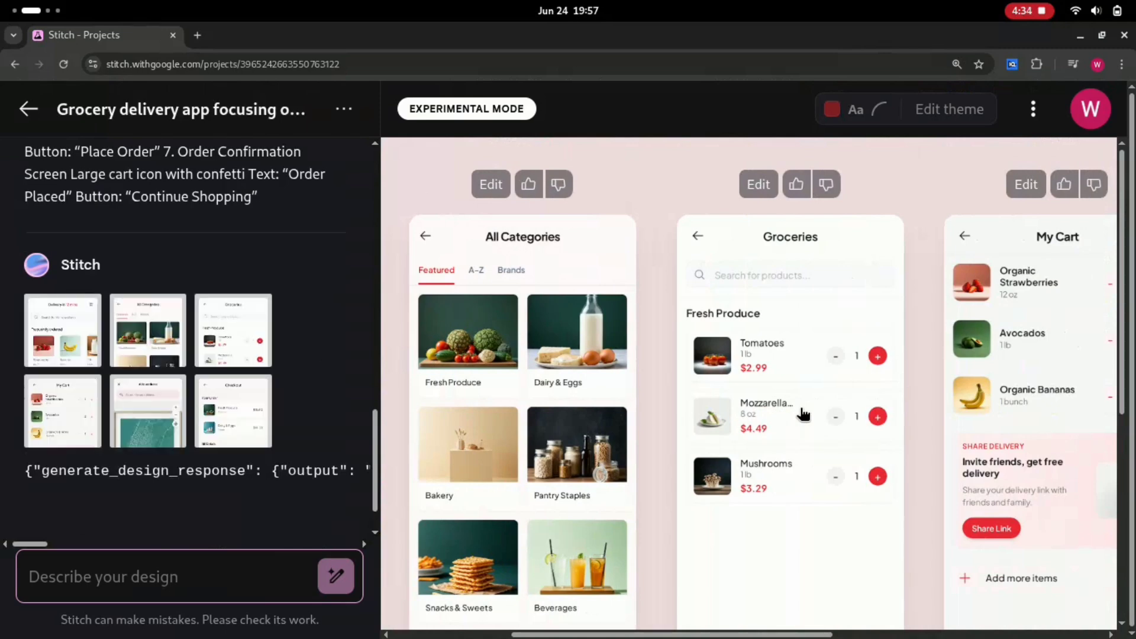
scroll(562, 398, right, 10)
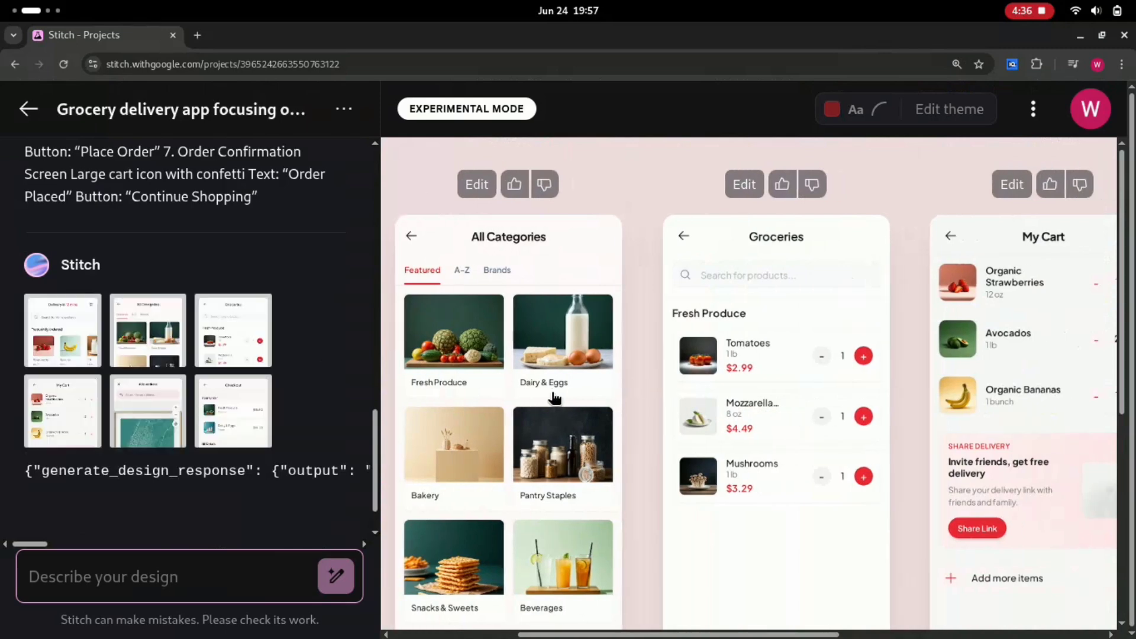
scroll(555, 397, left, 15)
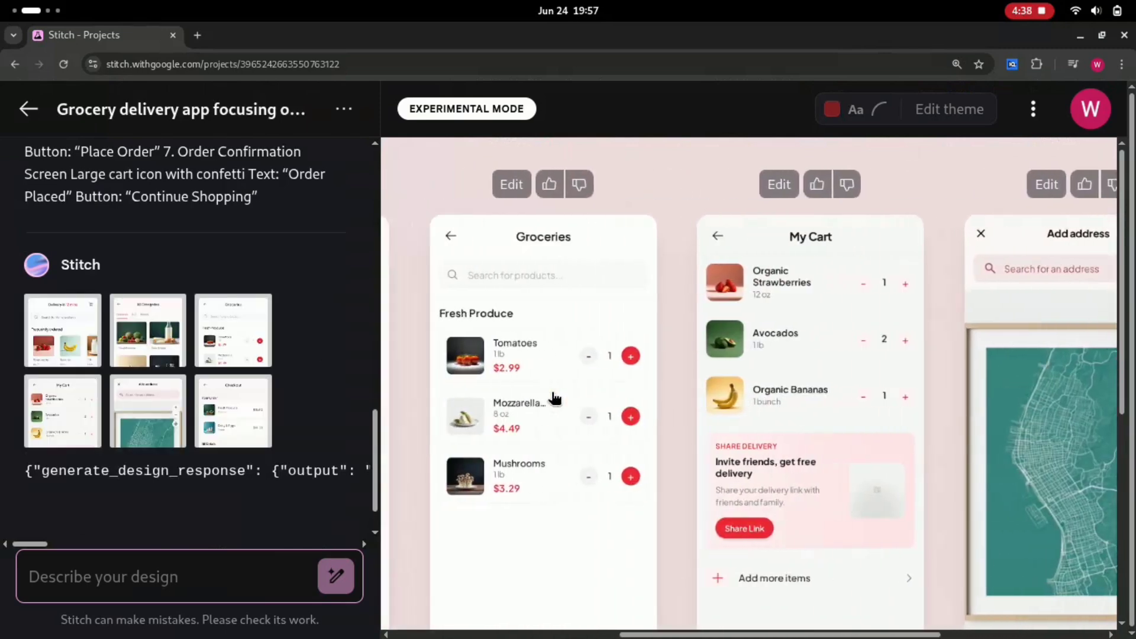
scroll(554, 398, down, 3)
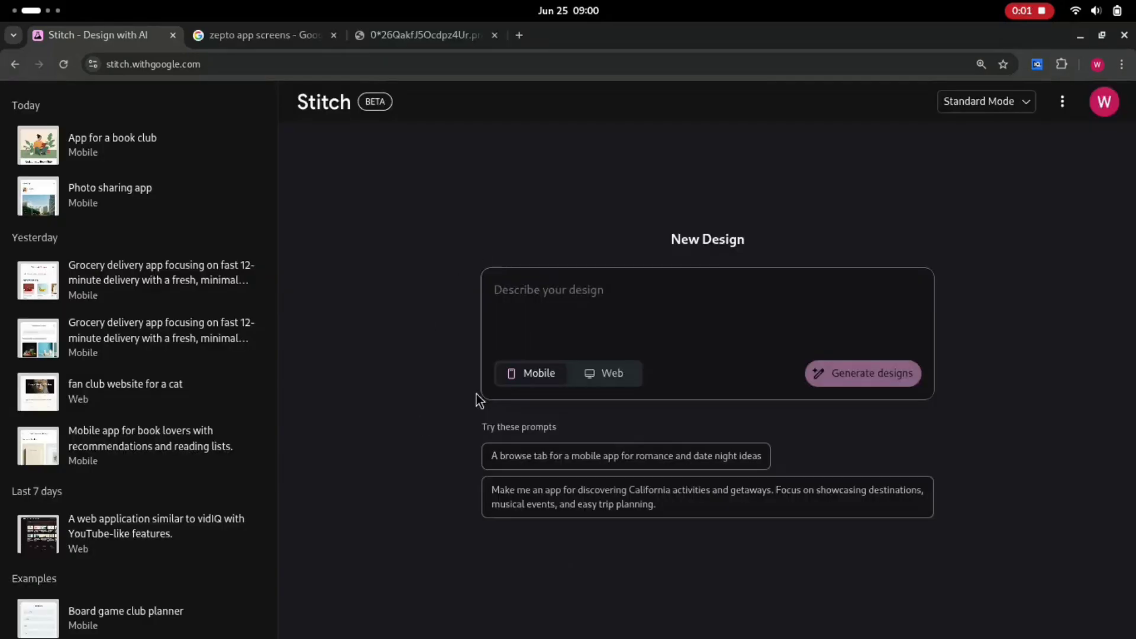
- Copy the image of the three Zepto app screens from its browser tab
click(398, 34)
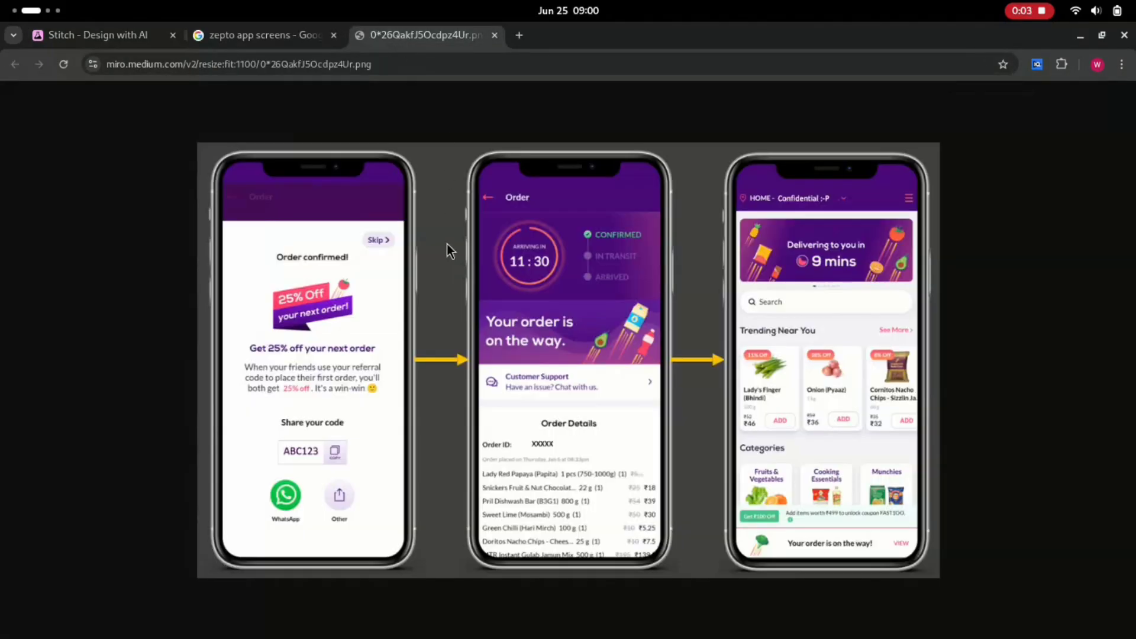
right_click(449, 300)
click(500, 361)
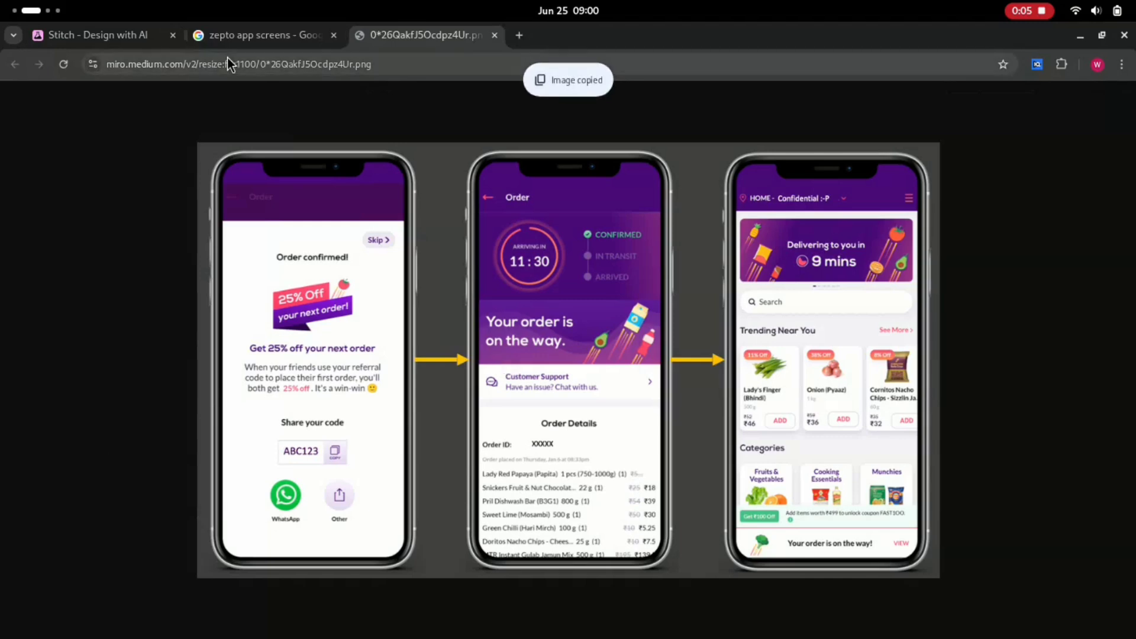
- In Stitch's Experimental Mode, generate mobile designs from the Zepto screenshot and the prompt "bro craete all screens and match same ui's colors and fonts."
click(121, 36)
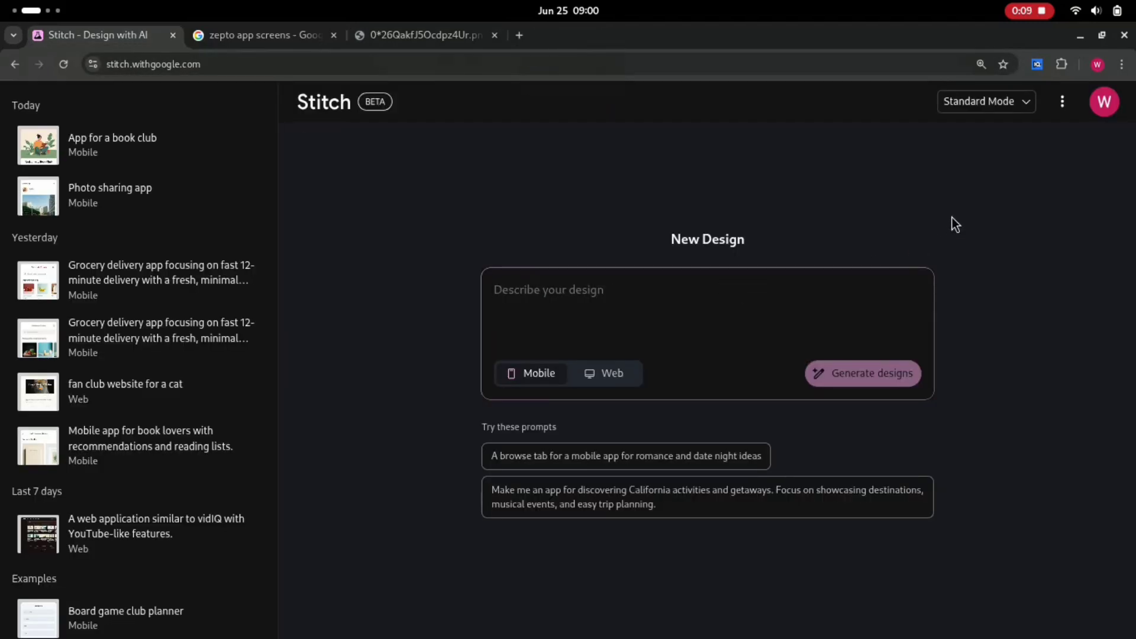
click(996, 103)
click(906, 196)
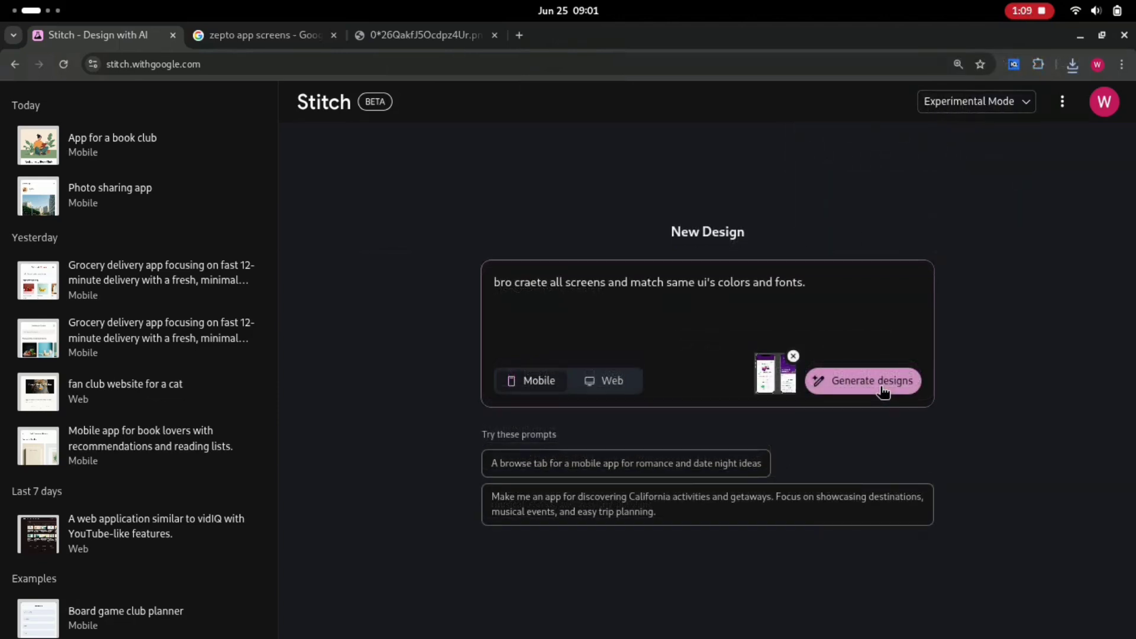
click(881, 385)
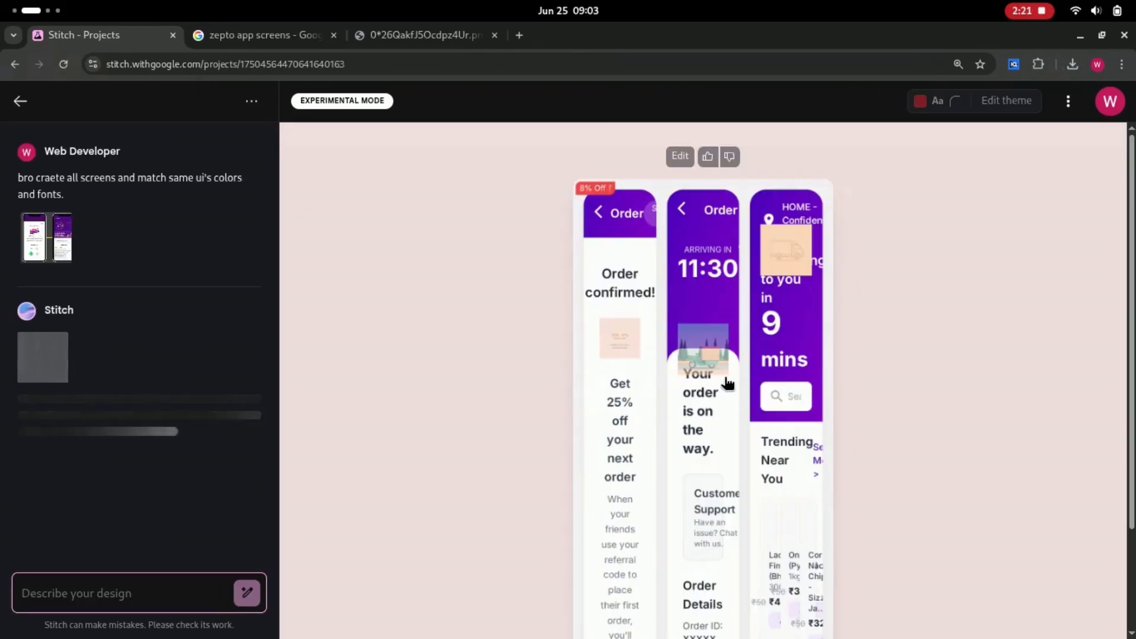
- Examine the generated Zepto-style order confirmation, order tracking and home screens and open the design
scroll(728, 384, down, 2)
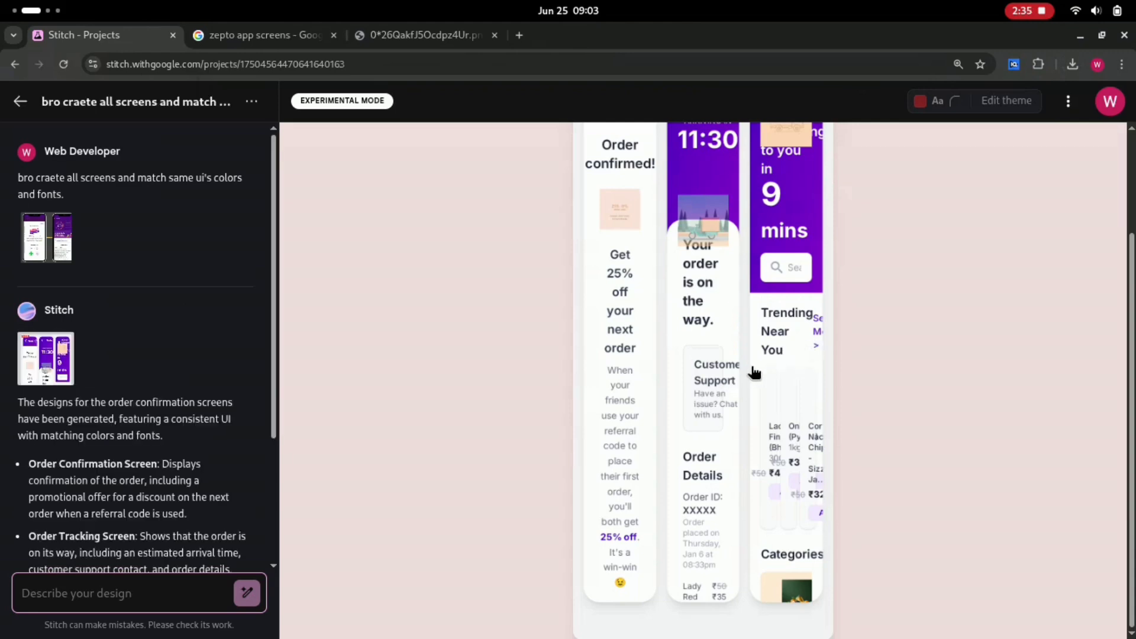
click(753, 372)
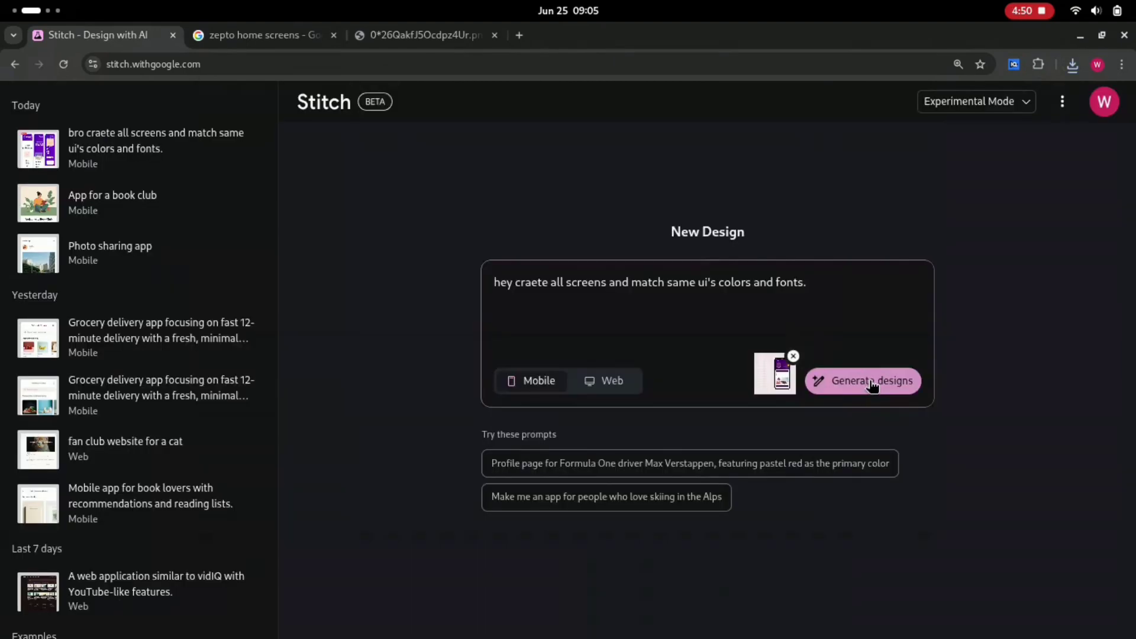
- Generate mobile designs from the attached image and the prompt "hey craete all screens and match same ui's colors and fonts." and examine the result
click(872, 385)
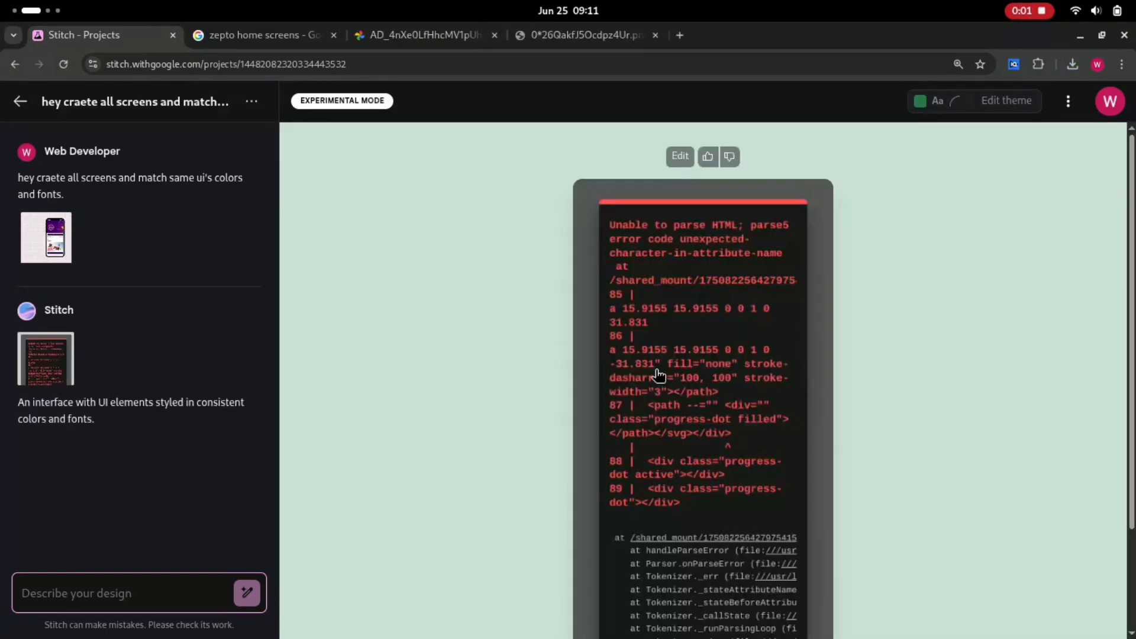
scroll(659, 375, down, 2)
scroll(658, 374, up, 2)
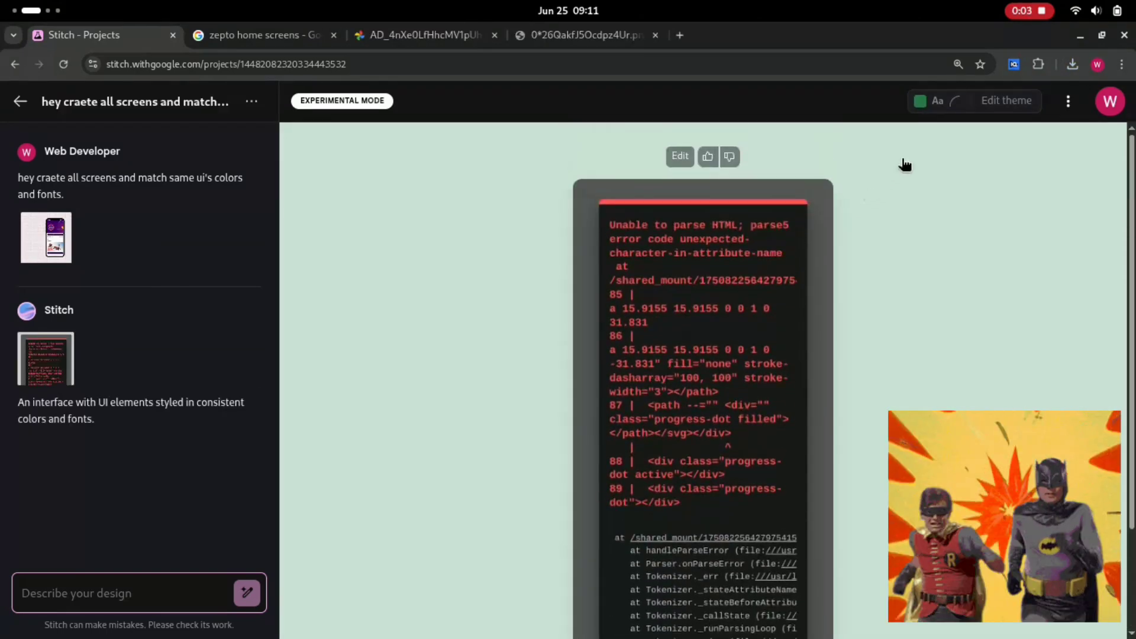
scroll(832, 367, down, 2)
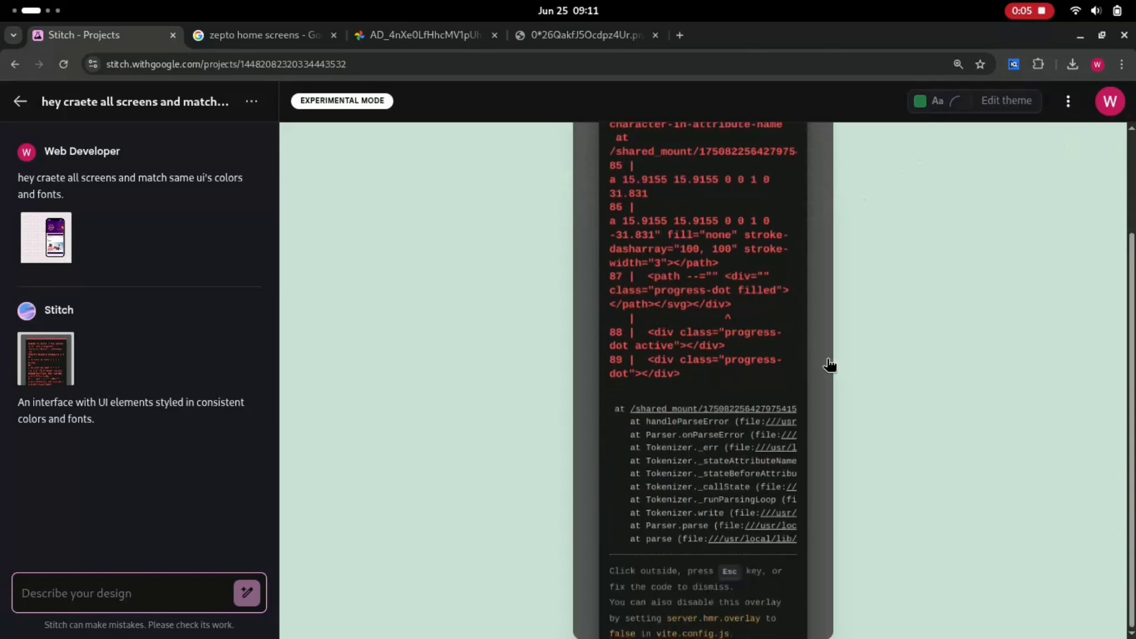
- Copy the generated design's HTML code and switch to the code editor's test.html
click(727, 341)
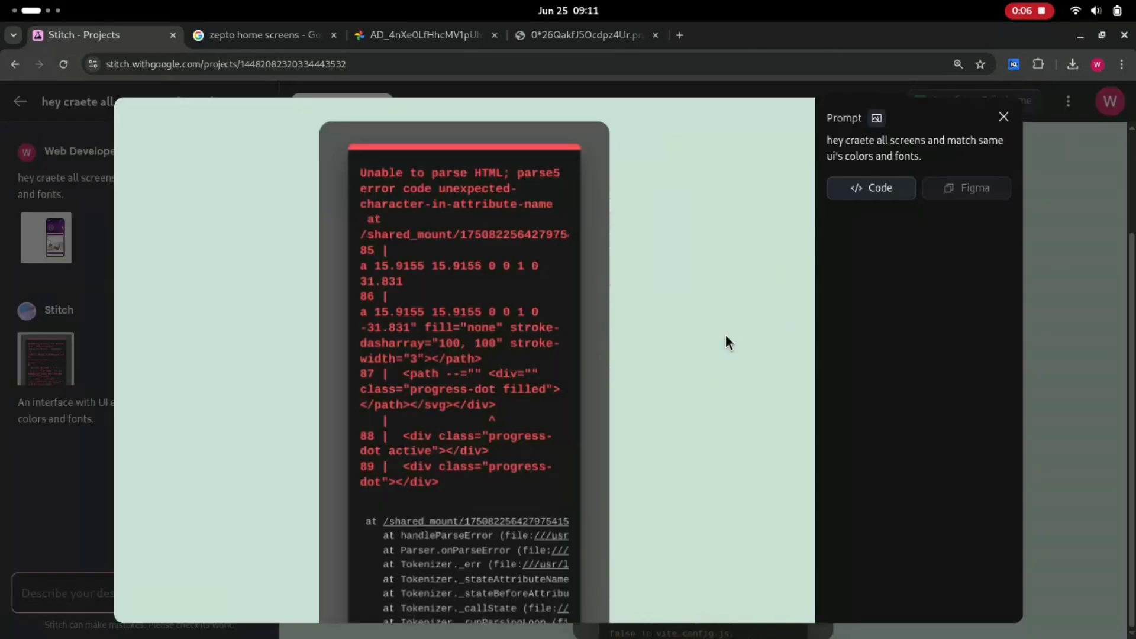
click(887, 189)
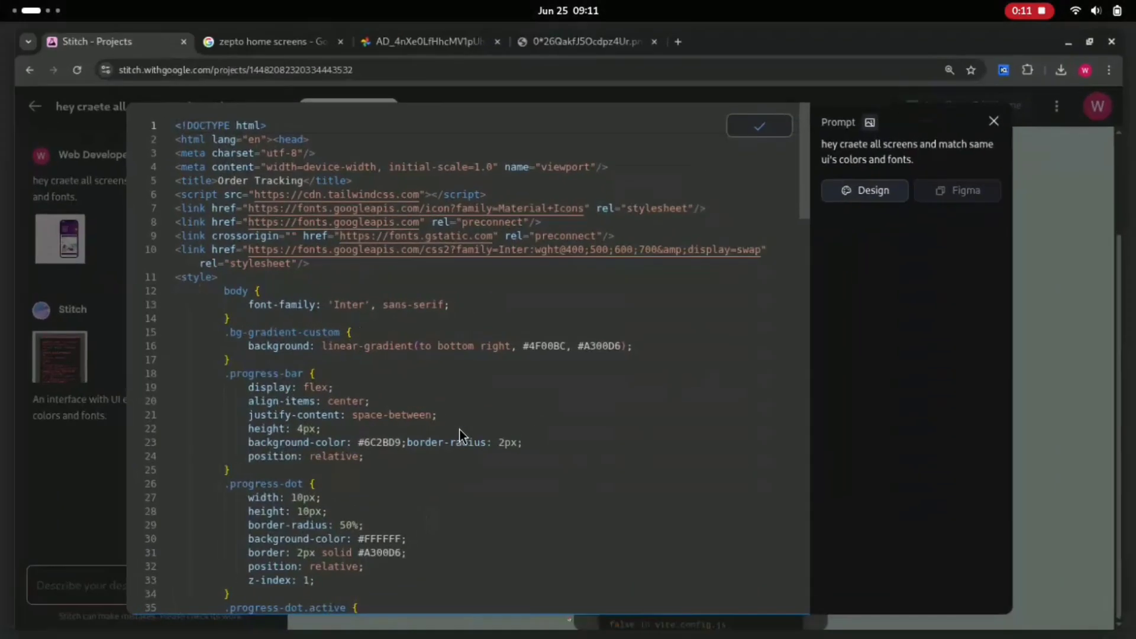
key(super+Page_Up)
key(super)
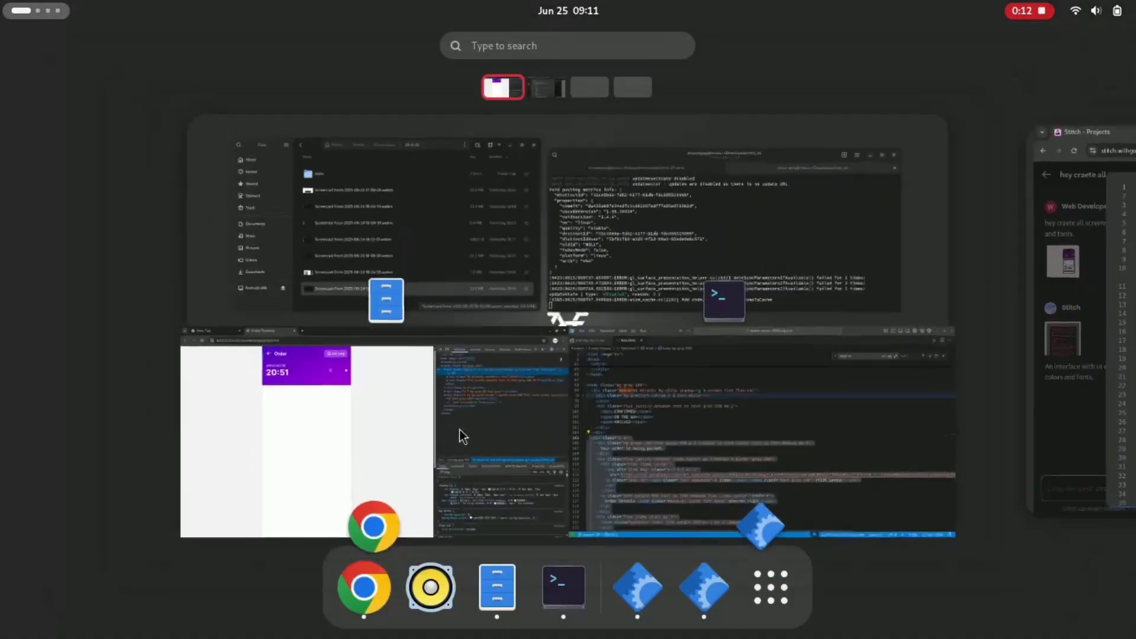
click(701, 396)
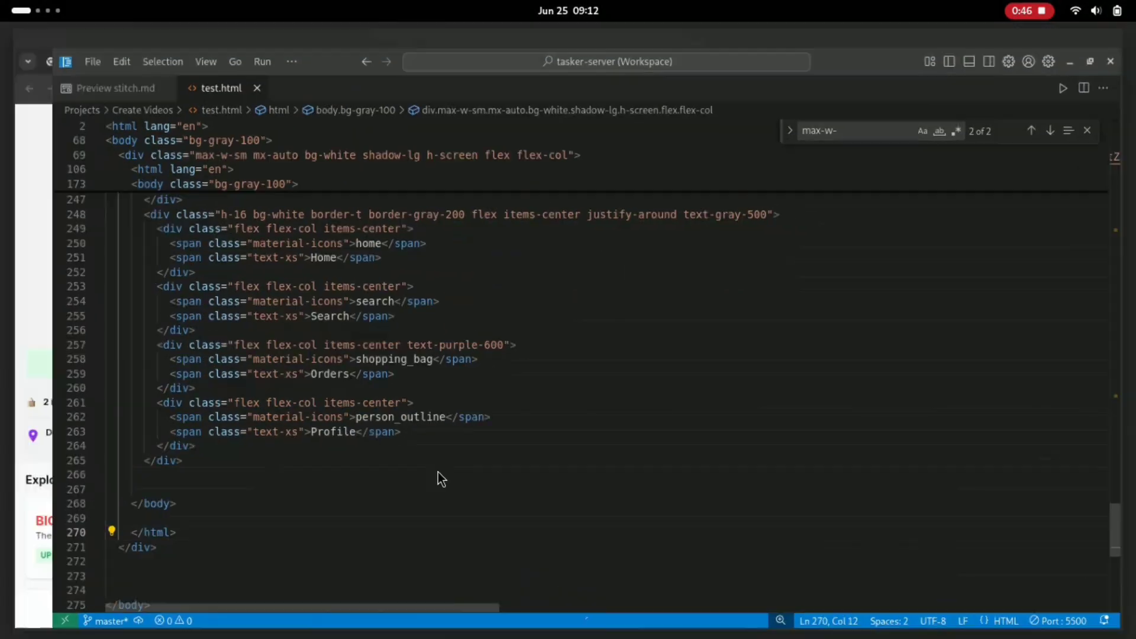
- Switch to the browser preview of test.html and examine the Order Tracking page from its header to the navigation bar
key(super)
click(359, 452)
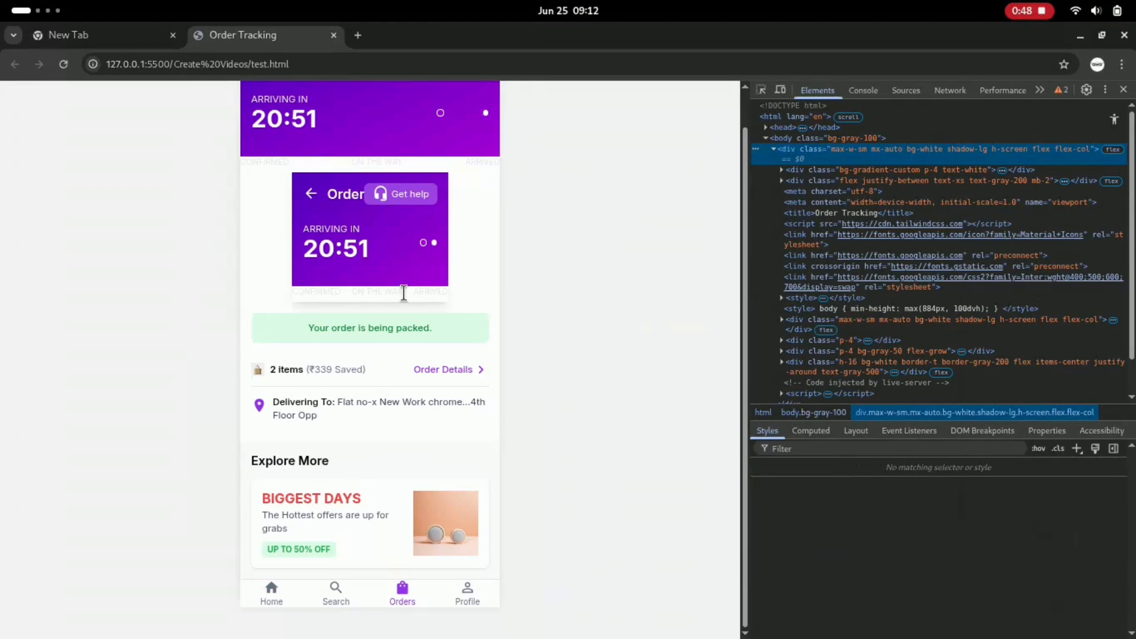
scroll(403, 293, up, 2)
scroll(376, 349, down, 2)
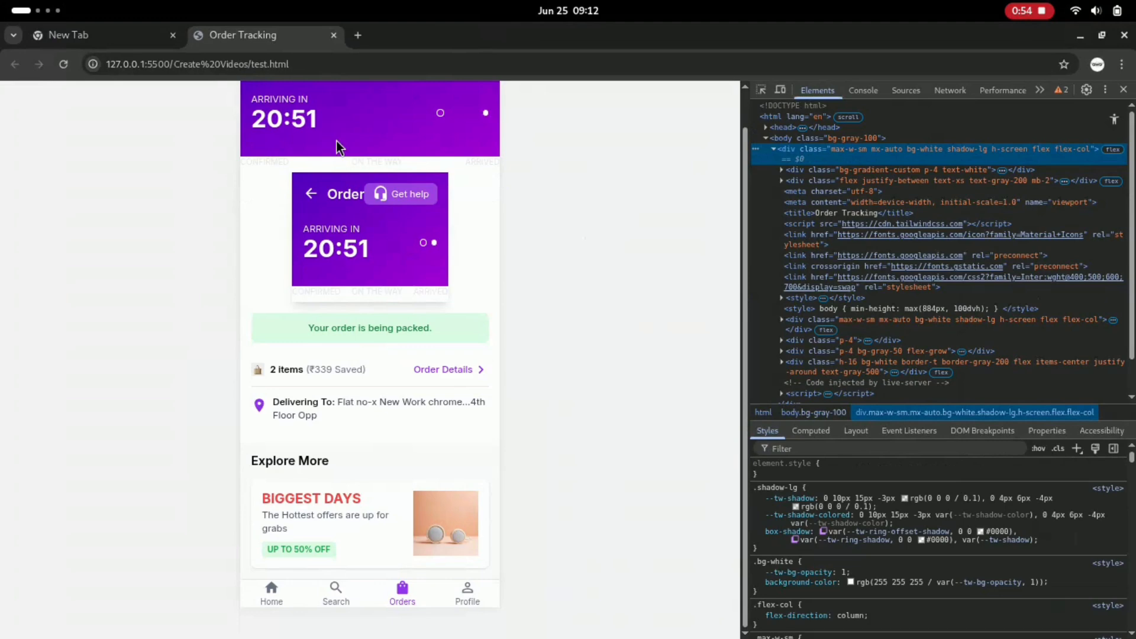
- Return to the Stitch project and close the design's HTML code view
key(alt+Tab)
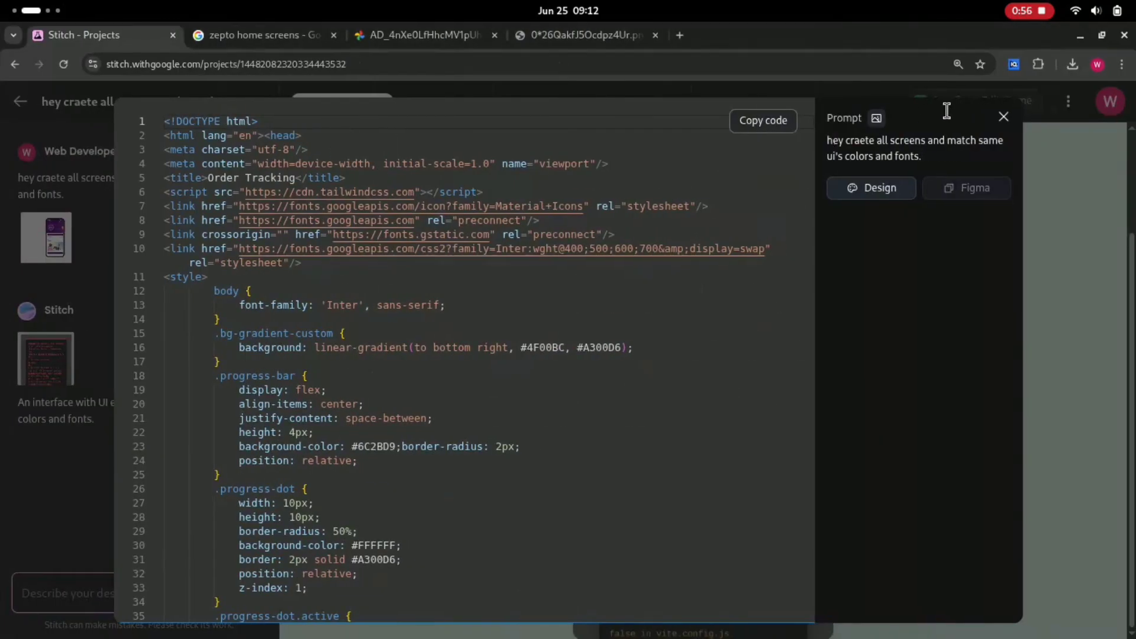
key(Escape)
scroll(673, 367, up, 2)
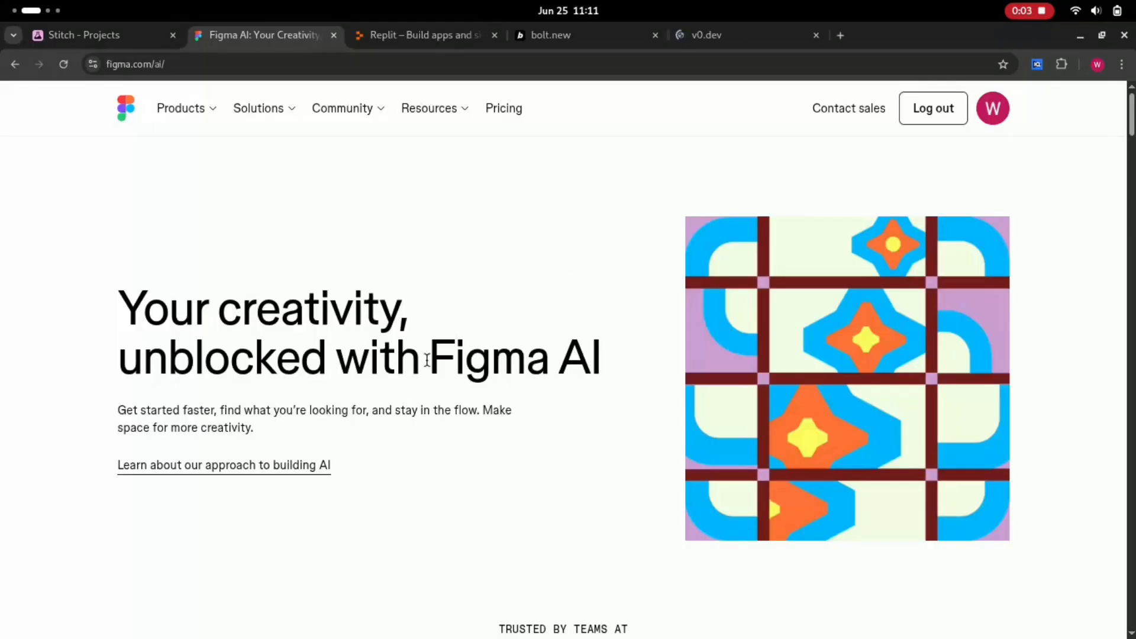
- Highlight the words "Figma AI" on the Figma AI page and the headline "Turn your ideas into apps" on Replit
drag(433, 359, 613, 367)
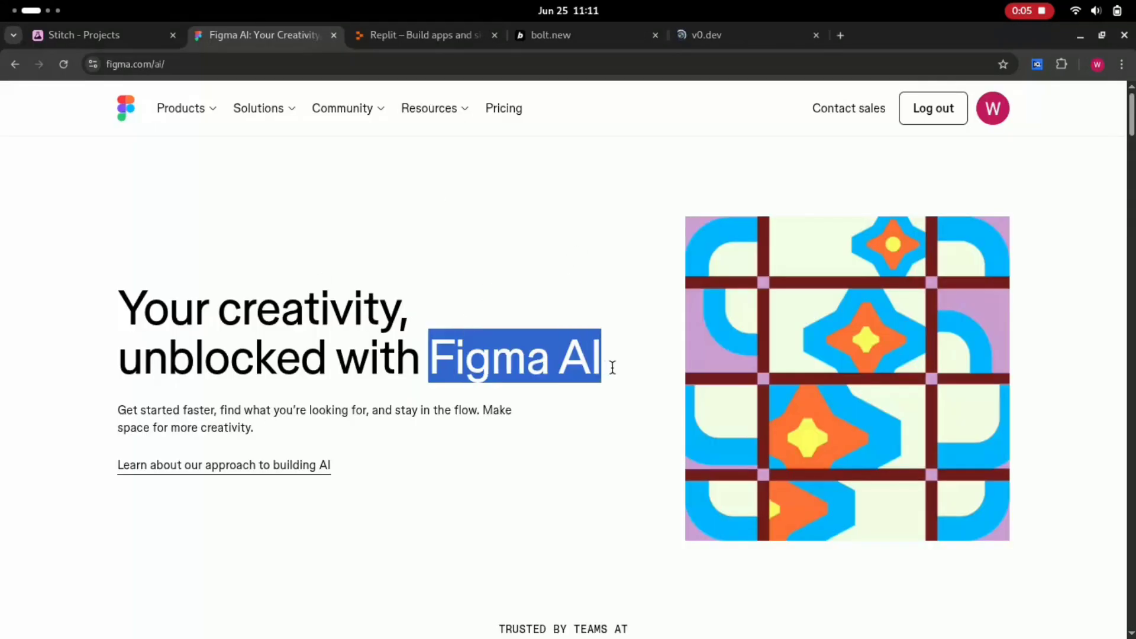
click(548, 463)
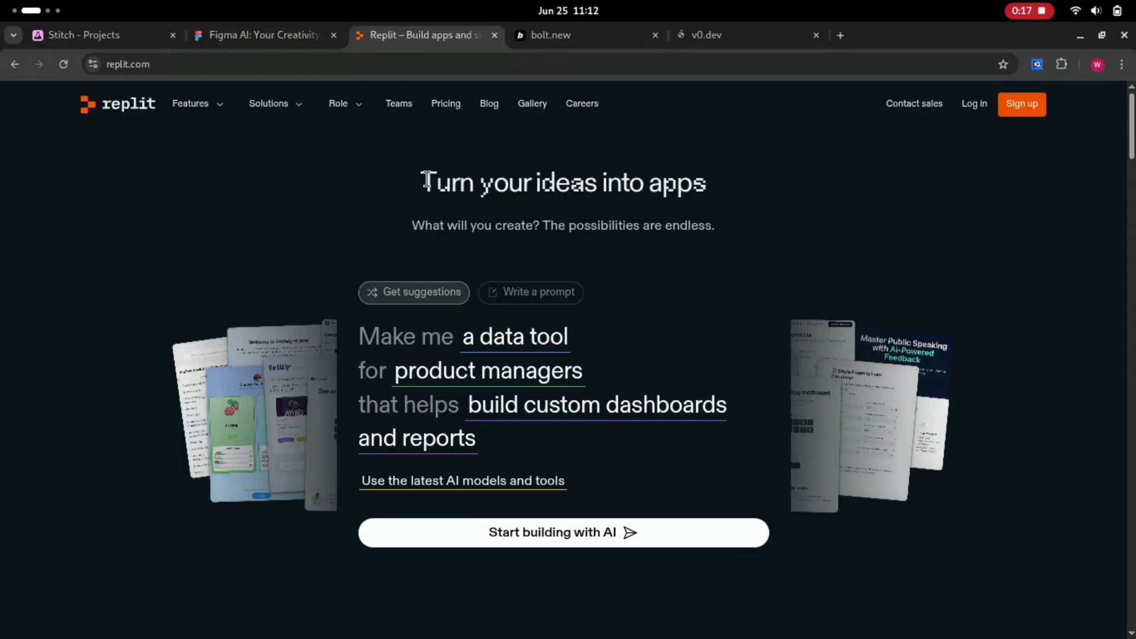
drag(423, 181, 710, 198)
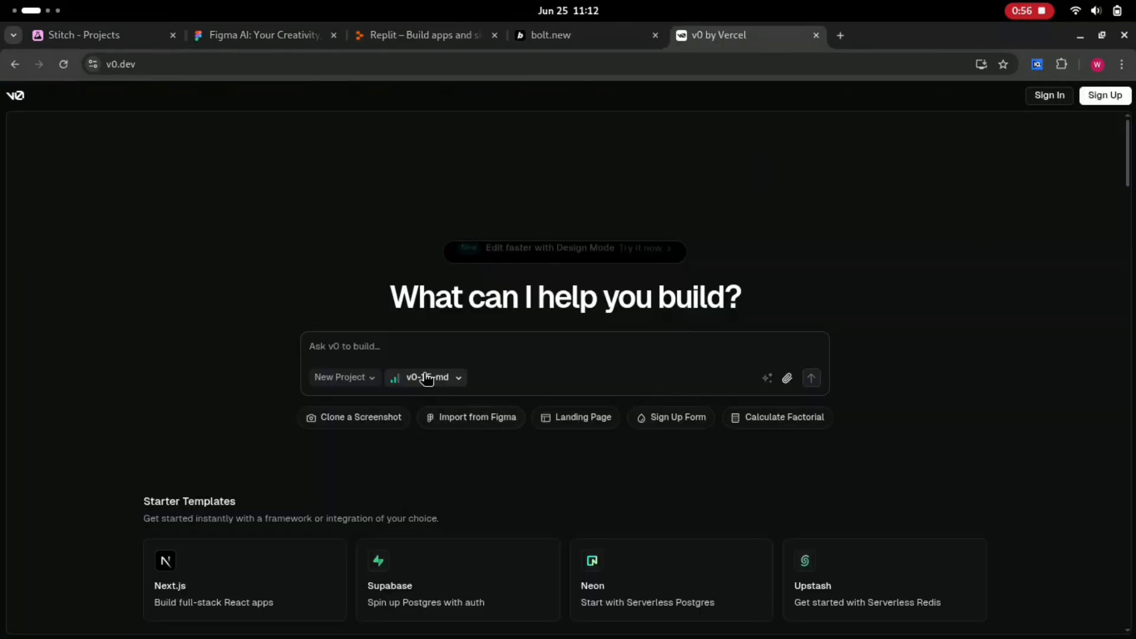
- Review the model choices on v0.dev, including the description of v0-1.5-lg, and keep the current model
click(427, 377)
mouse_move(439, 456)
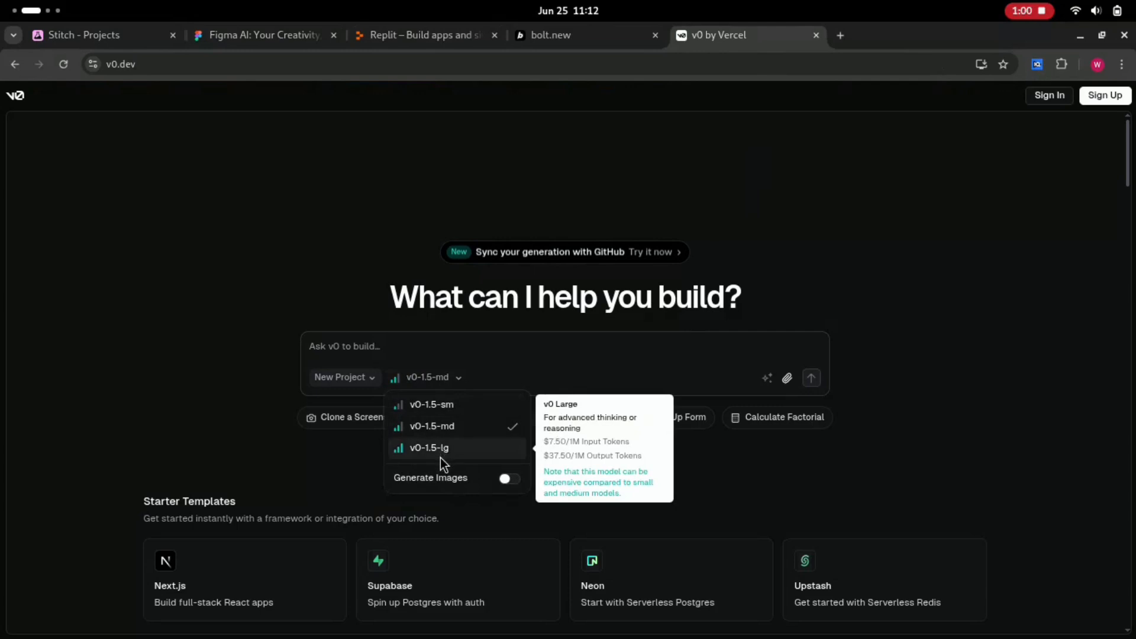
click(919, 375)
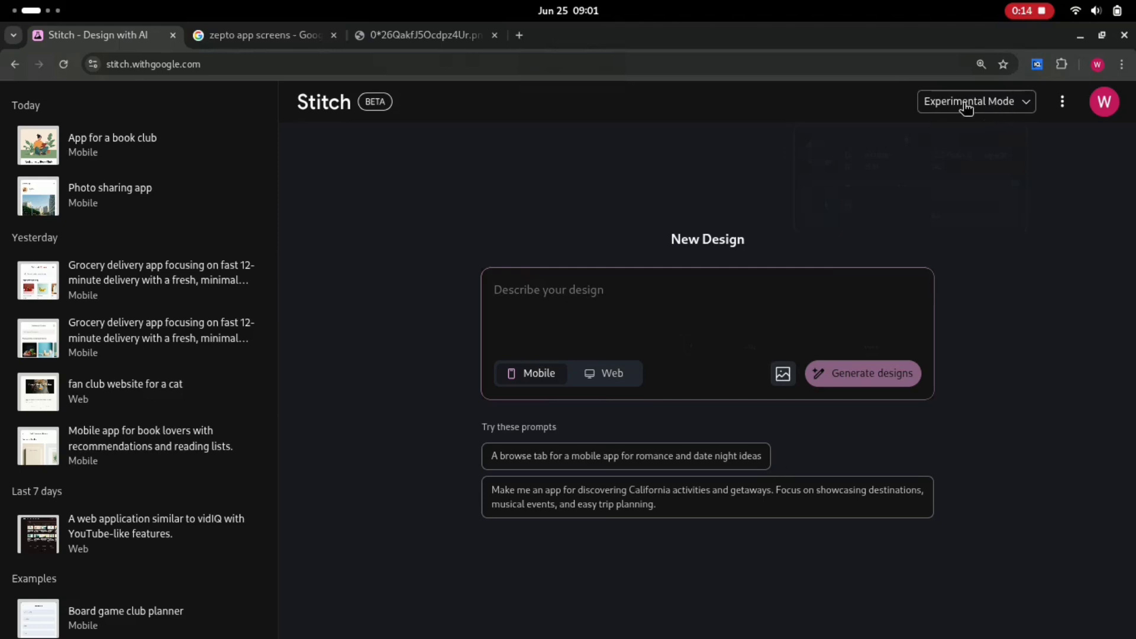
- Save the image of the three Zepto app screens from its browser tab to the Music folder as 0_26QakfJ5Ocdpz4Ur.png
click(783, 373)
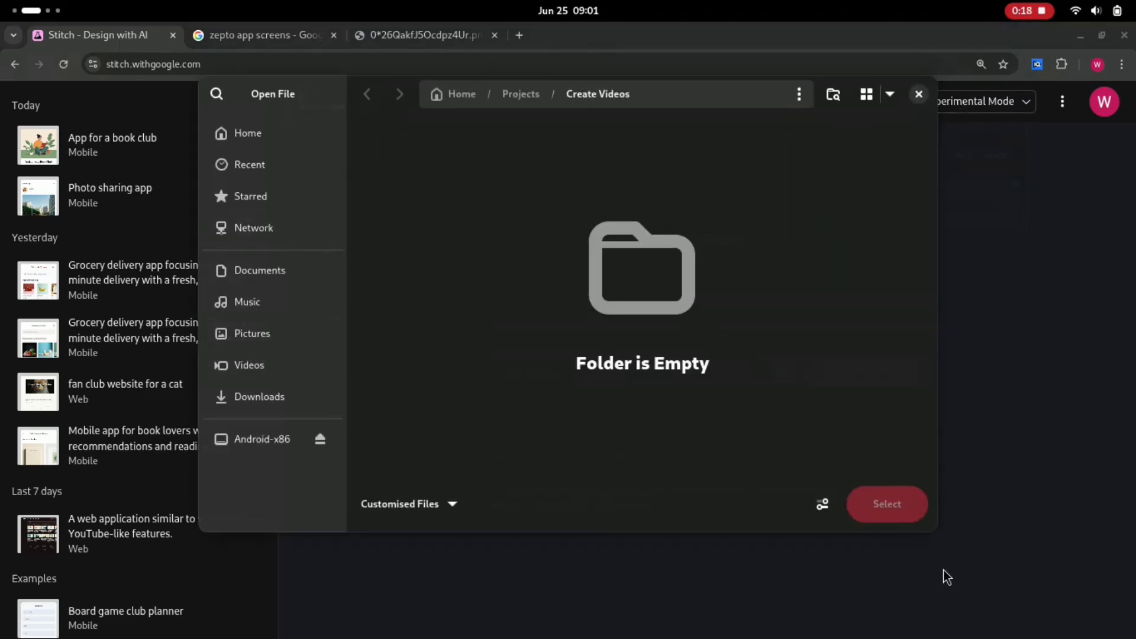
key(Escape)
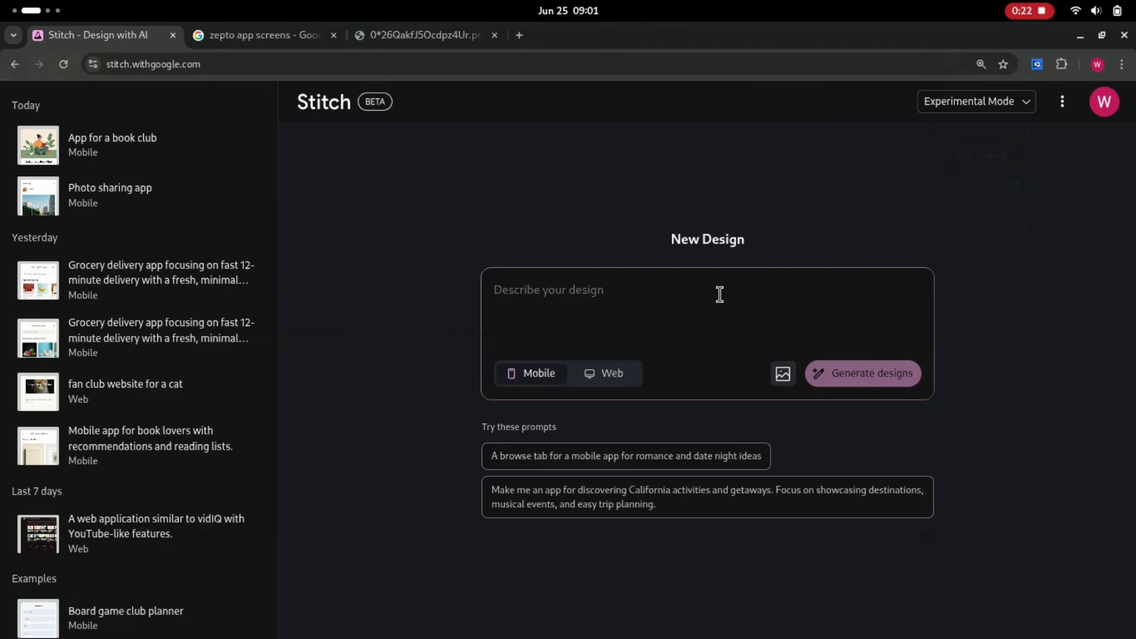
click(451, 37)
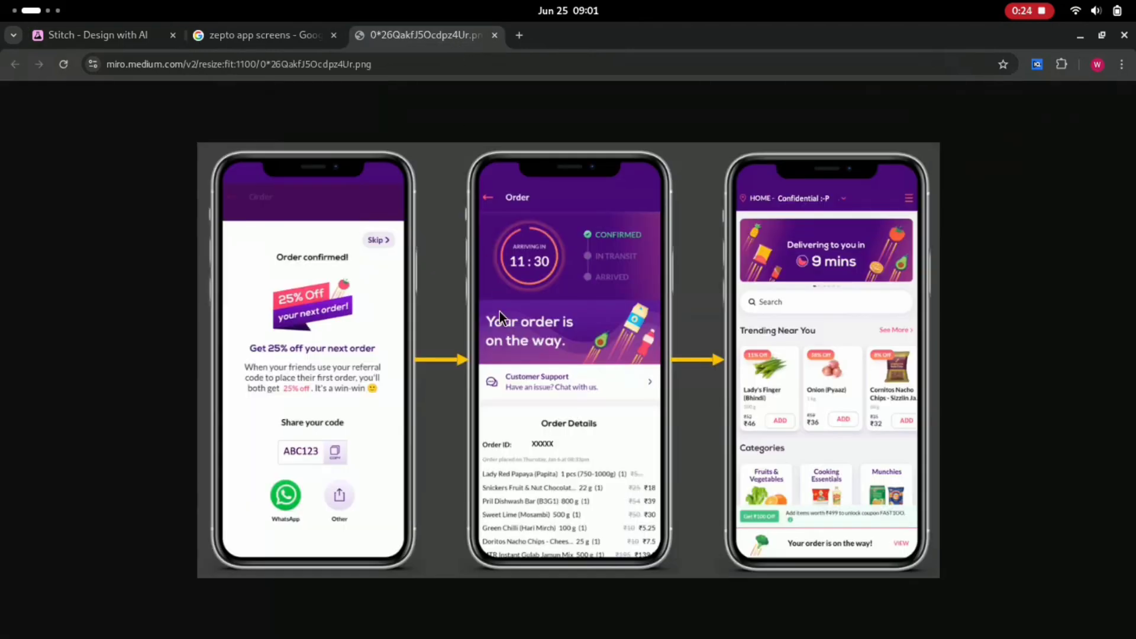
right_click(499, 312)
click(556, 345)
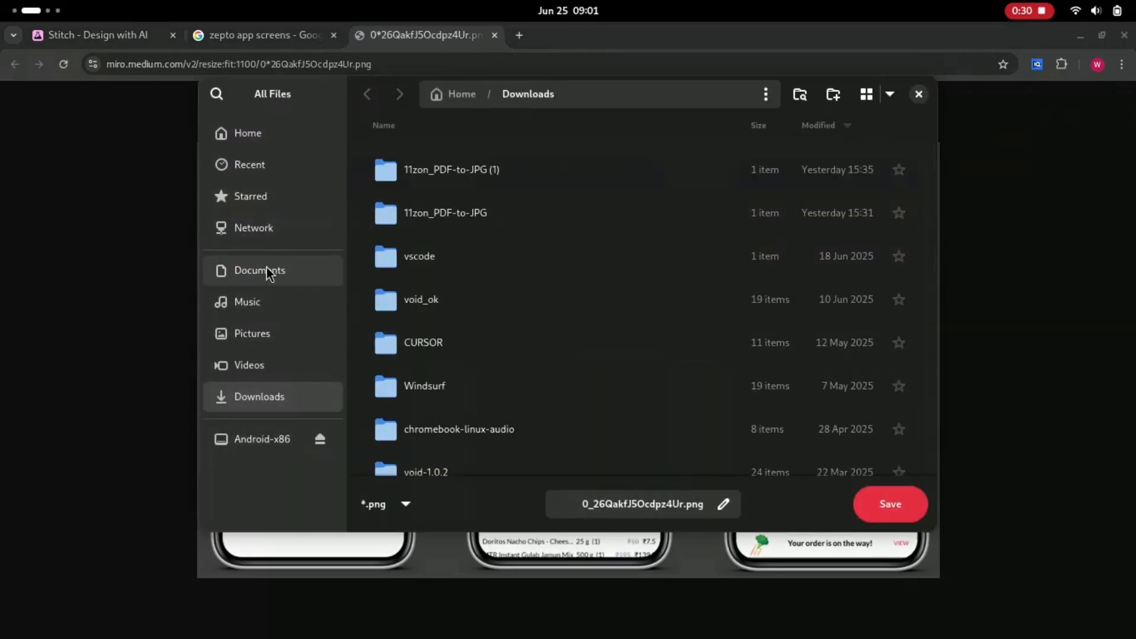
click(264, 301)
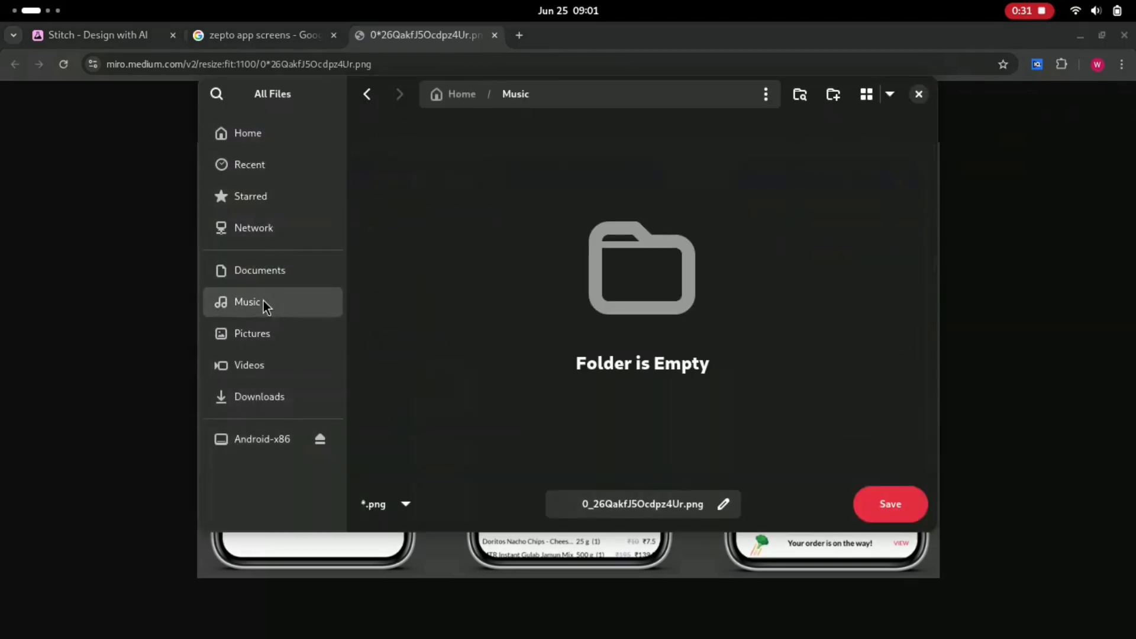
click(882, 503)
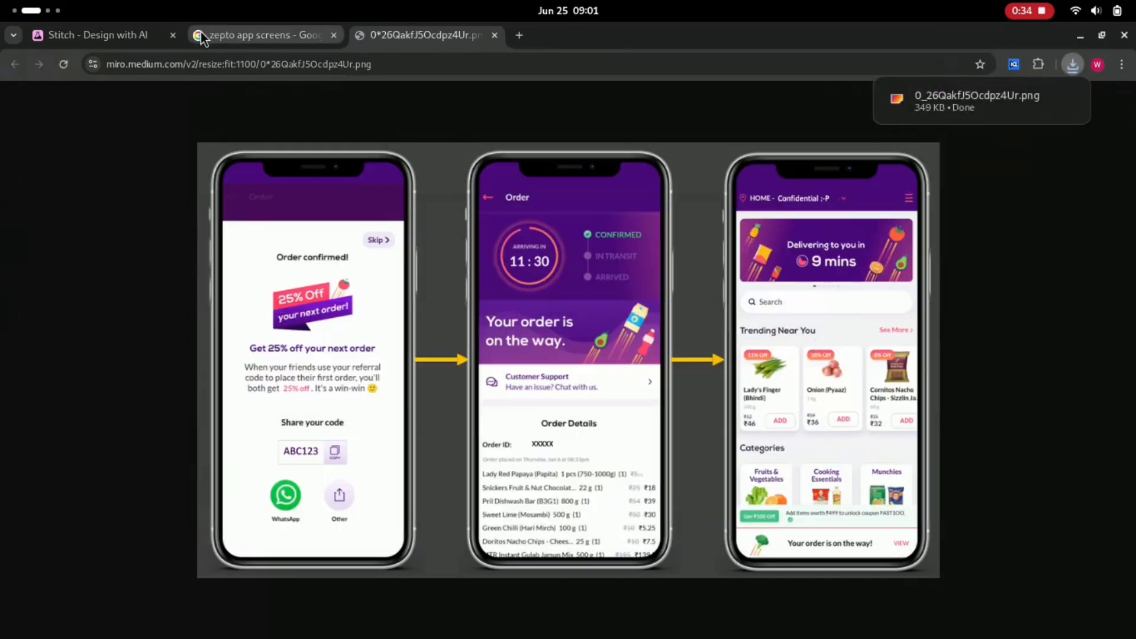
- Attach the Zepto screens image from the Music folder to the new Experimental Mode design in Stitch
click(115, 33)
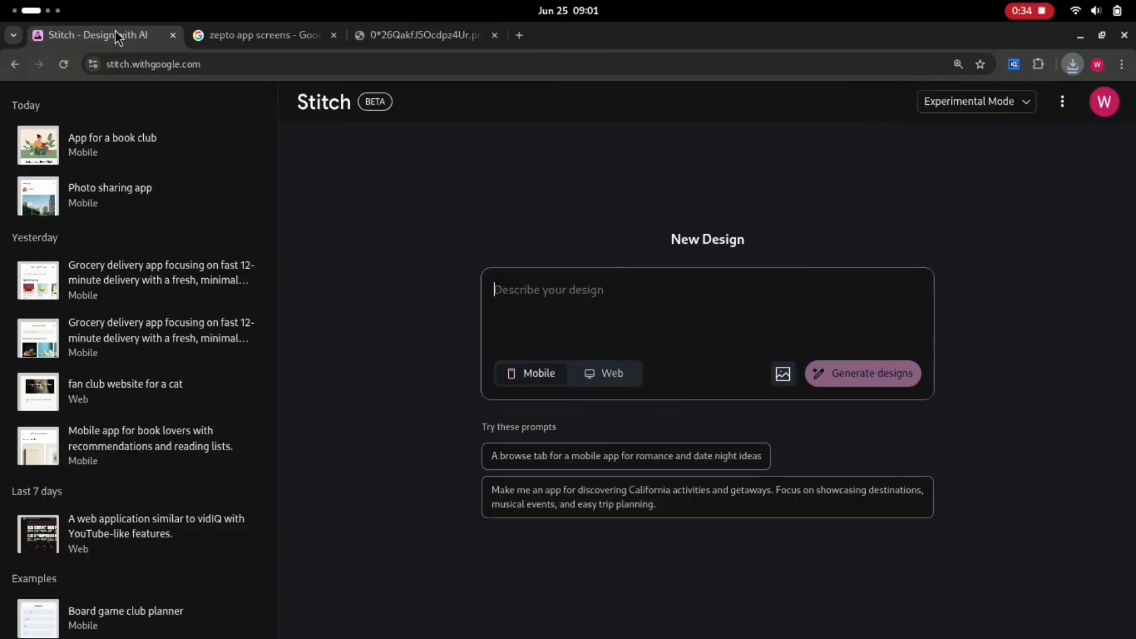
click(782, 386)
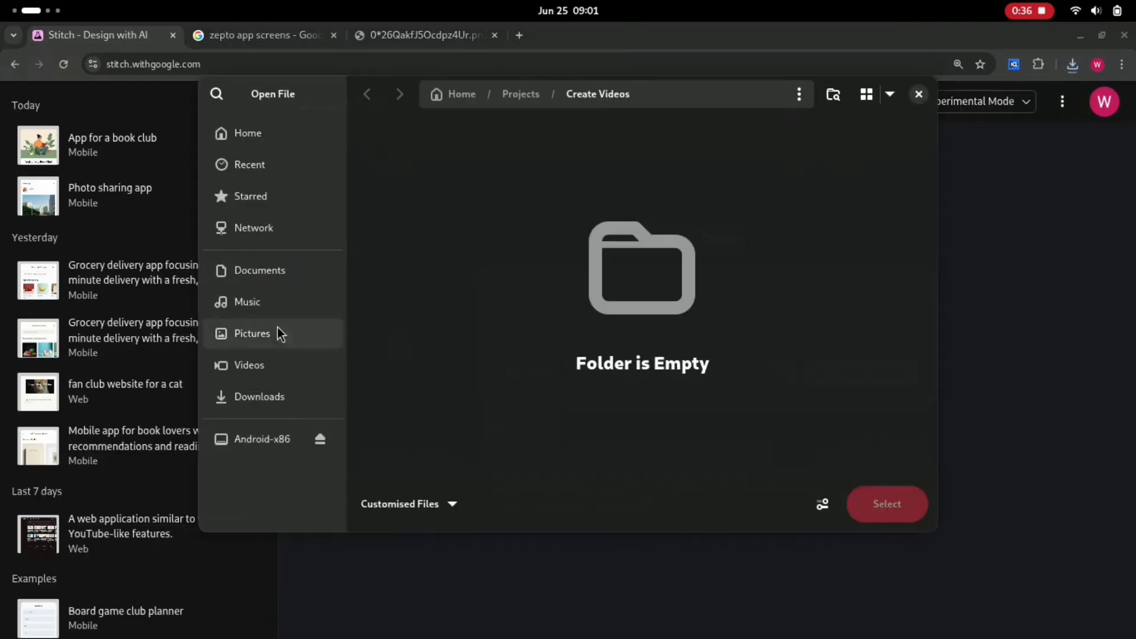
click(253, 303)
double_click(594, 185)
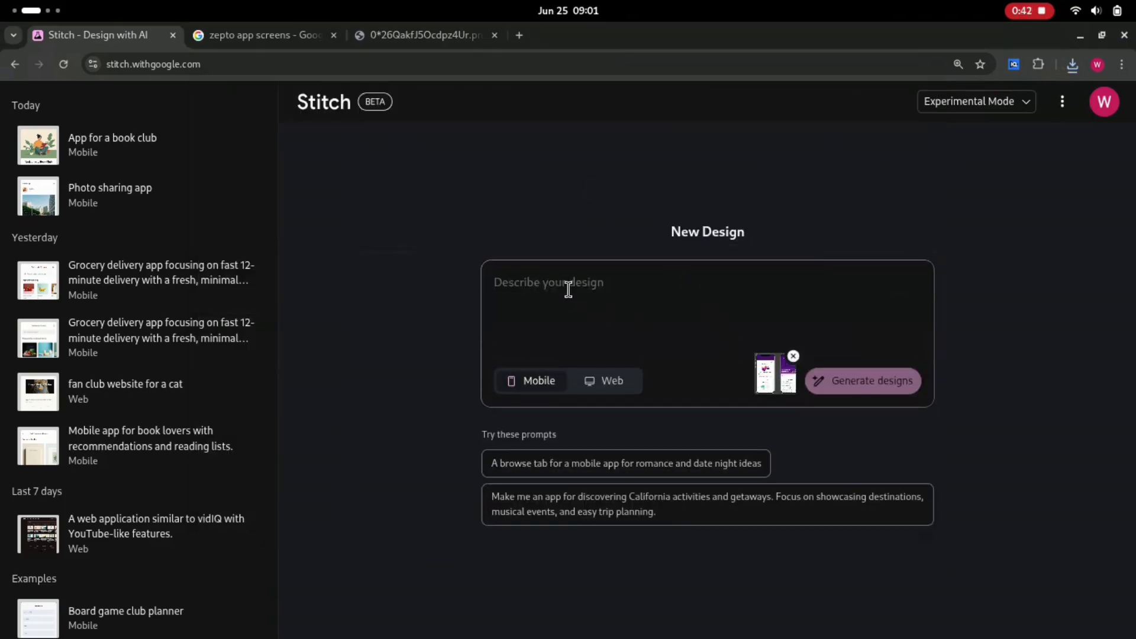
- Describe the design as "bro craete all screens and match same ui's colors and fonts."
text(bro craete all scree)
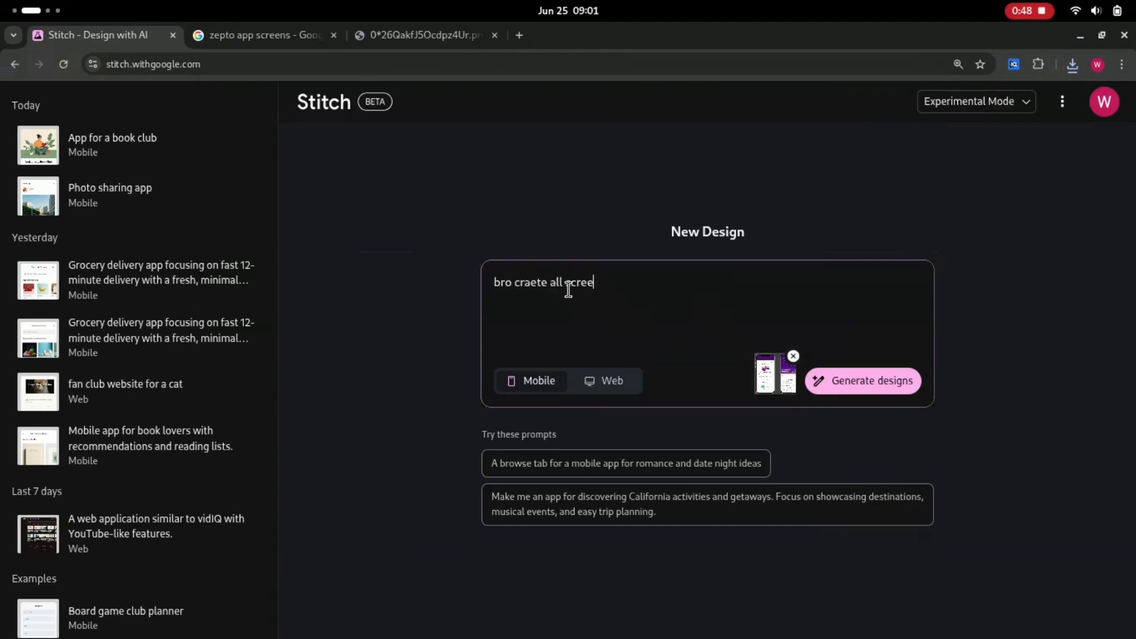
text(n)
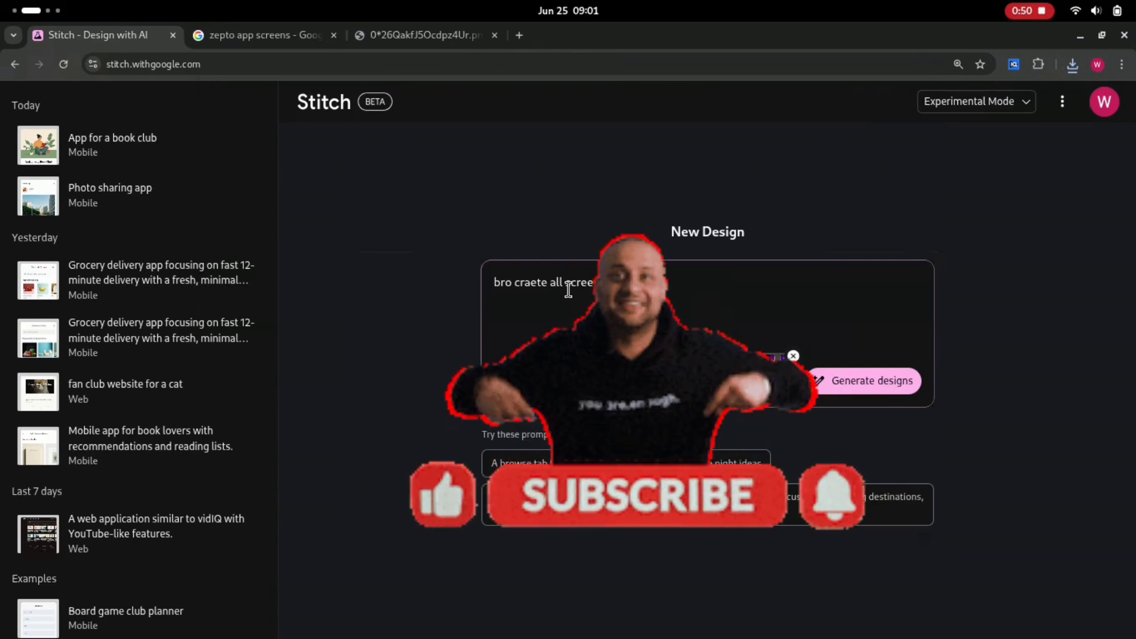
text( same ui)
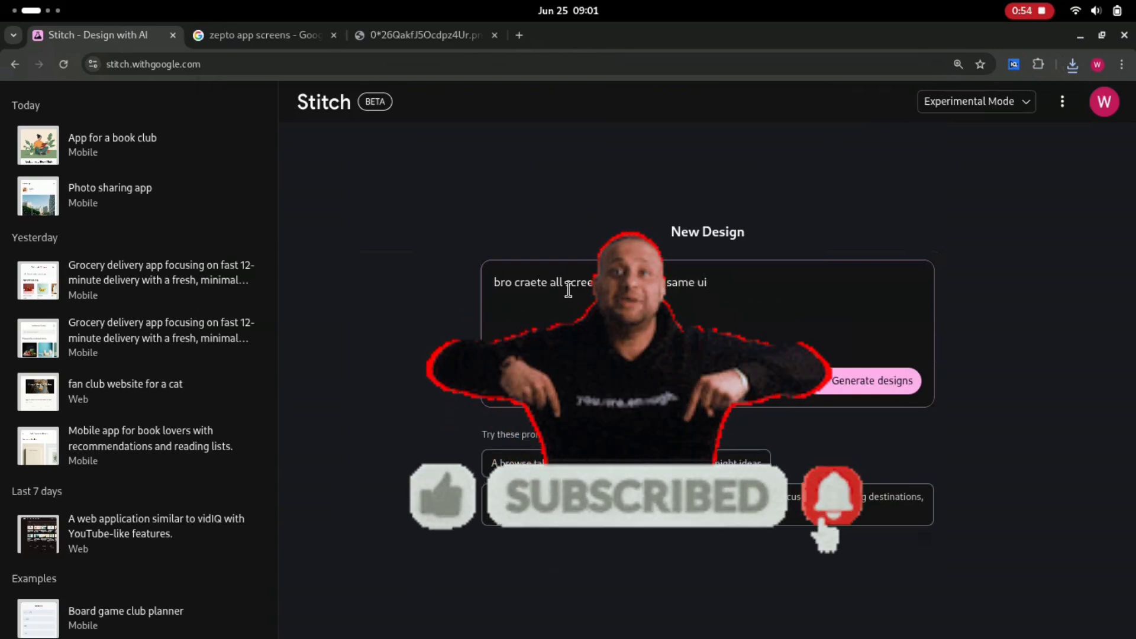
text('s color an)
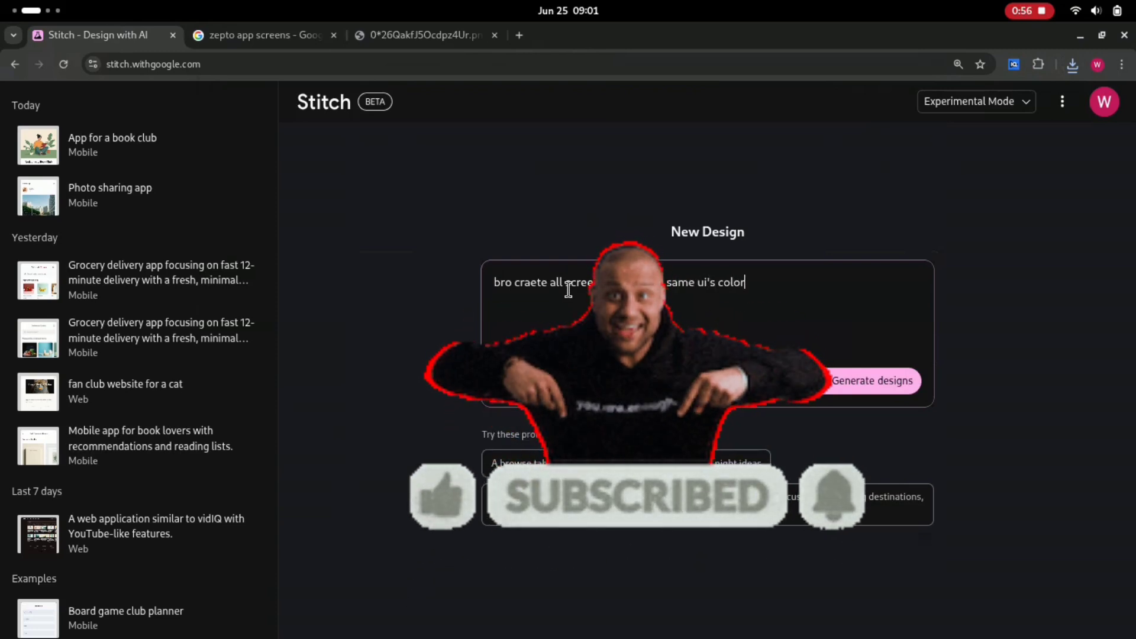